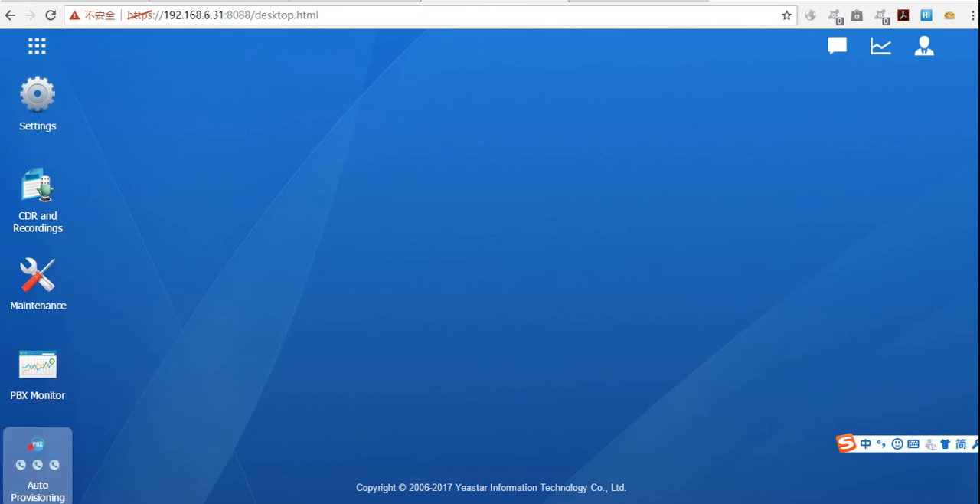
Step: Open the Auto Provisioning entry of the Yeastar TA200 with MAC address f4b549f146ab, on device list page 4, for editing
left_click(38, 463)
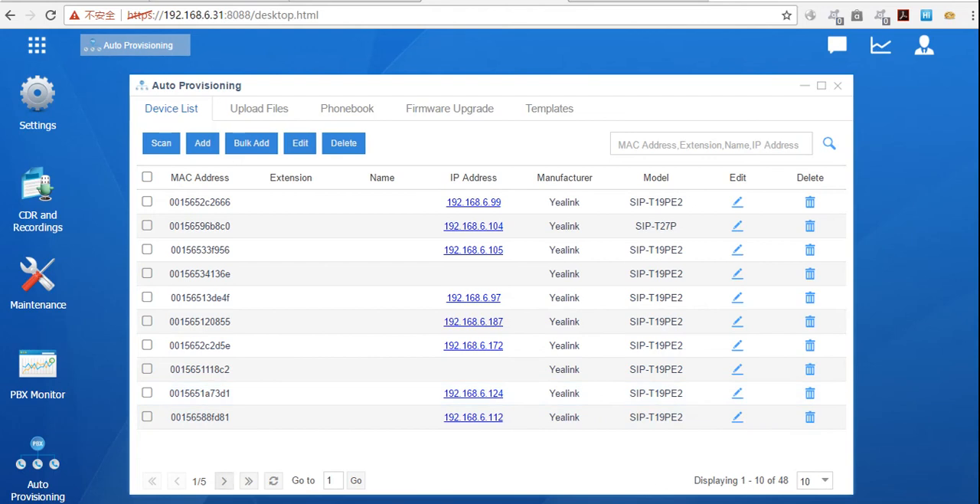
left_click(223, 480)
left_click(224, 480)
left_click(224, 480)
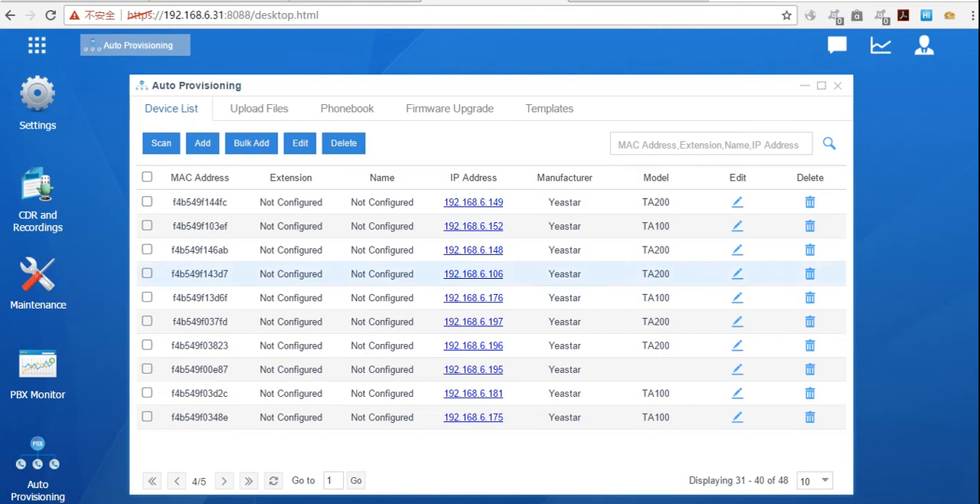
left_click(737, 249)
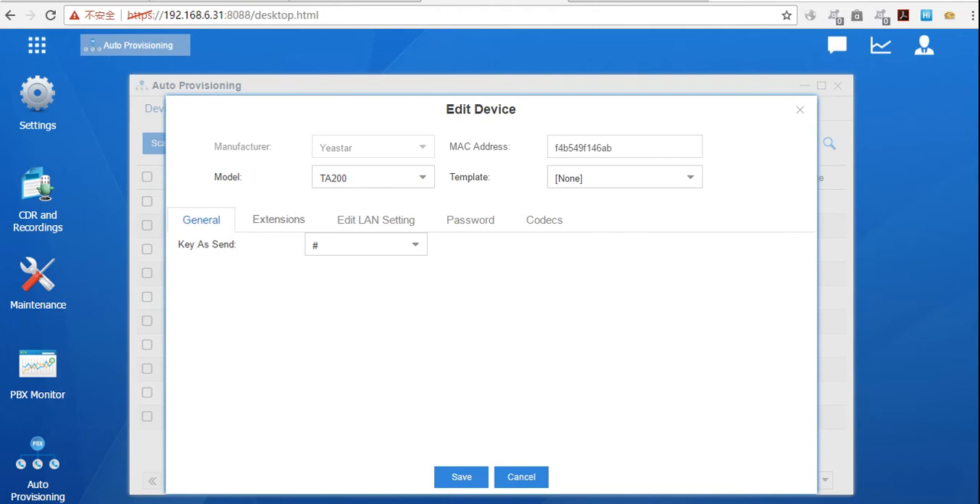
Step: Enable Line1 with extension 1007 and Line2 with extension 1015 on the TA200, and close Auto Provisioning without saving
left_click(275, 220)
left_click(191, 248)
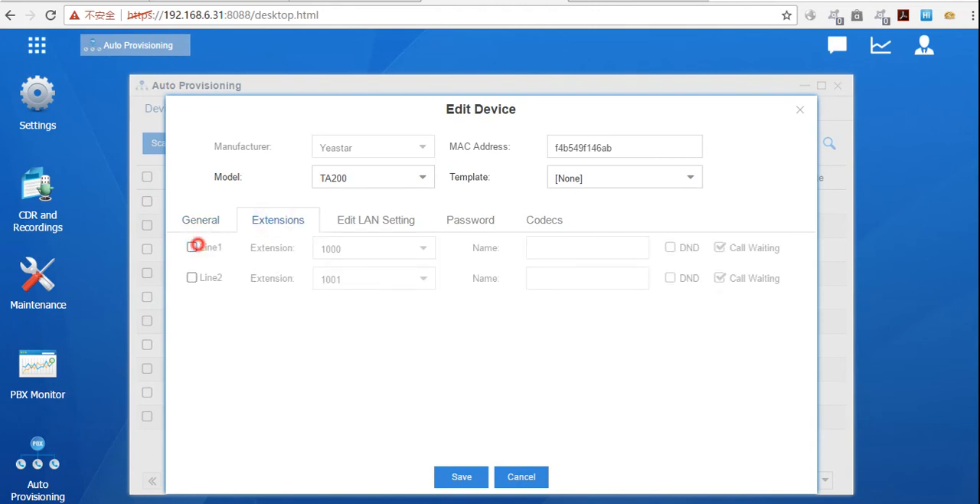
left_click(191, 278)
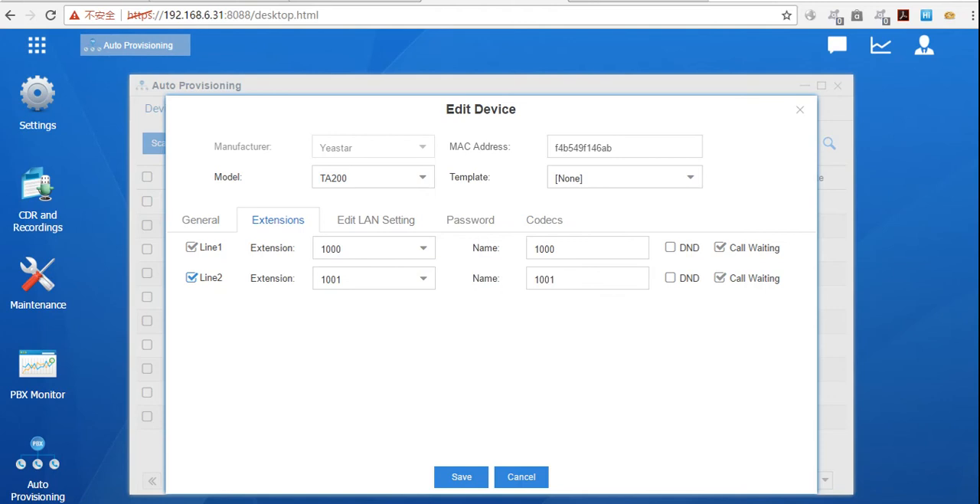
left_click(423, 248)
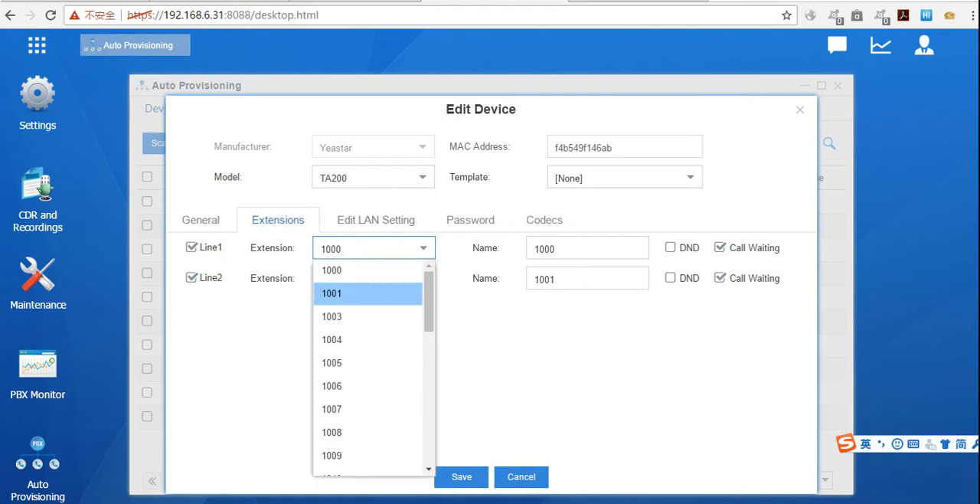
left_click(336, 408)
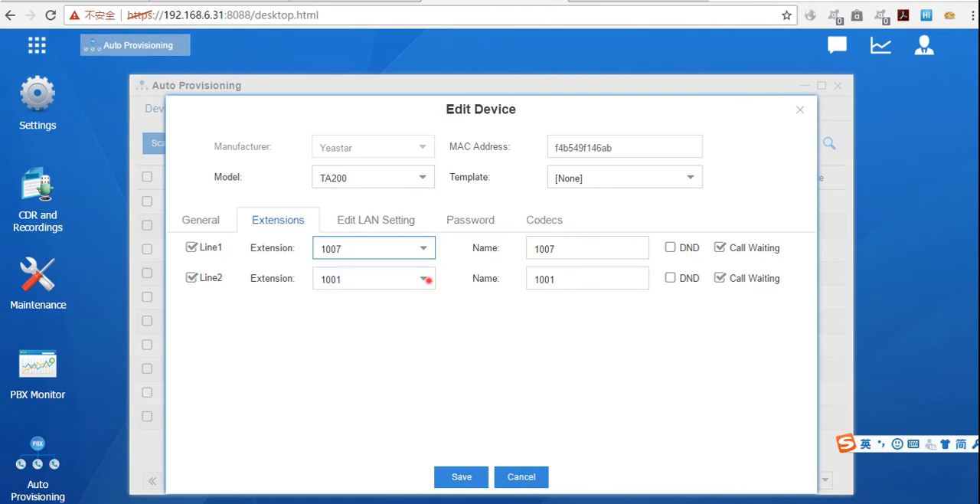
left_click(424, 279)
scroll(344, 372, "down", 3)
left_click(344, 343)
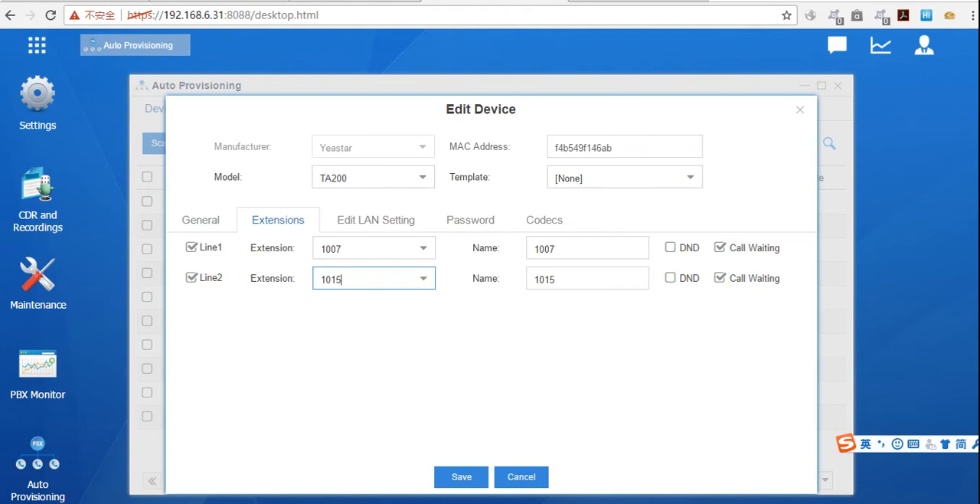
left_click(799, 110)
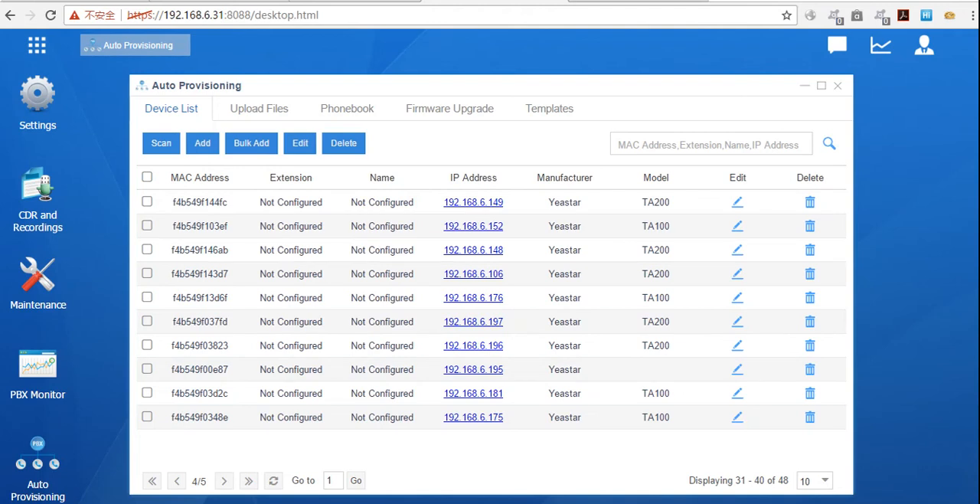
left_click(837, 85)
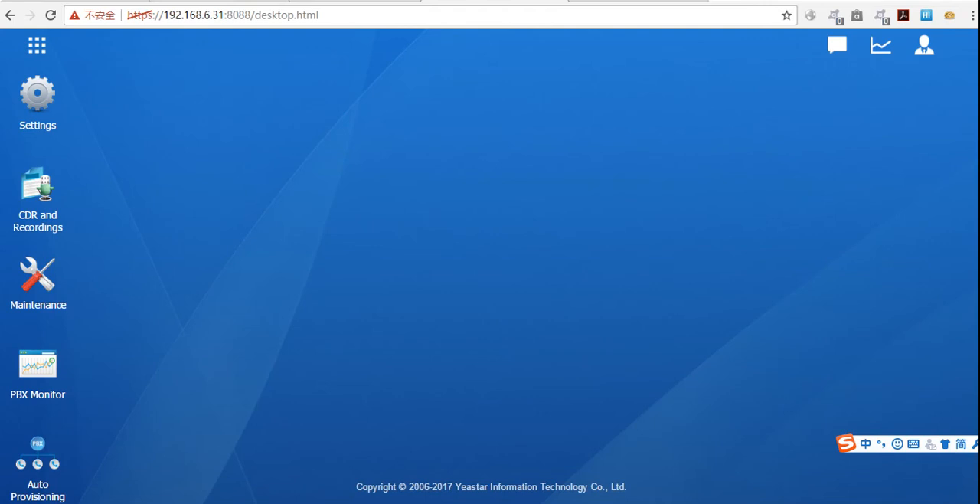
Step: Start a new VoIP trunk in the PBX trunk settings and set its trunk type to Peer Trunk
left_click(37, 107)
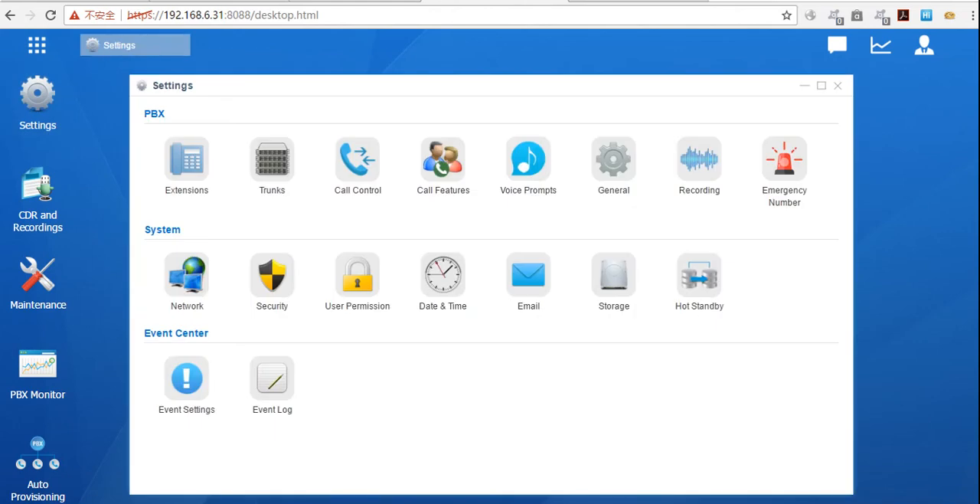
left_click(272, 169)
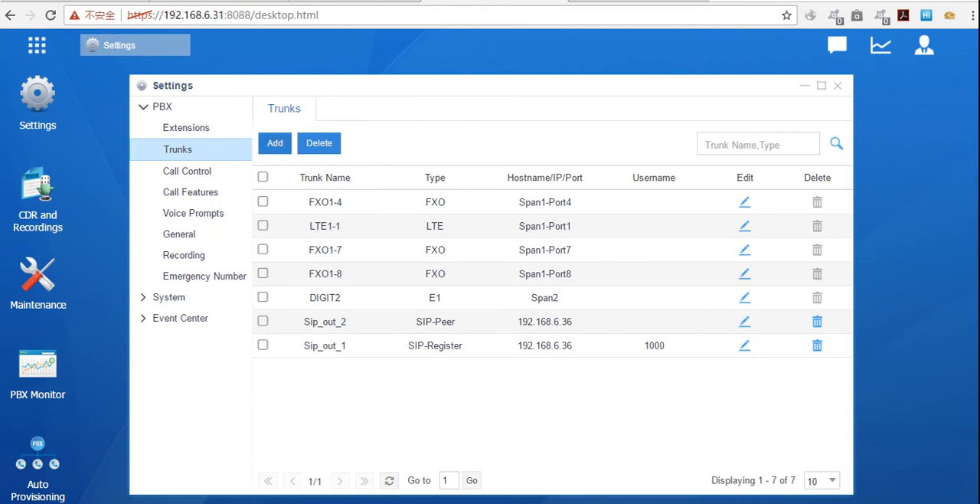
left_click(274, 143)
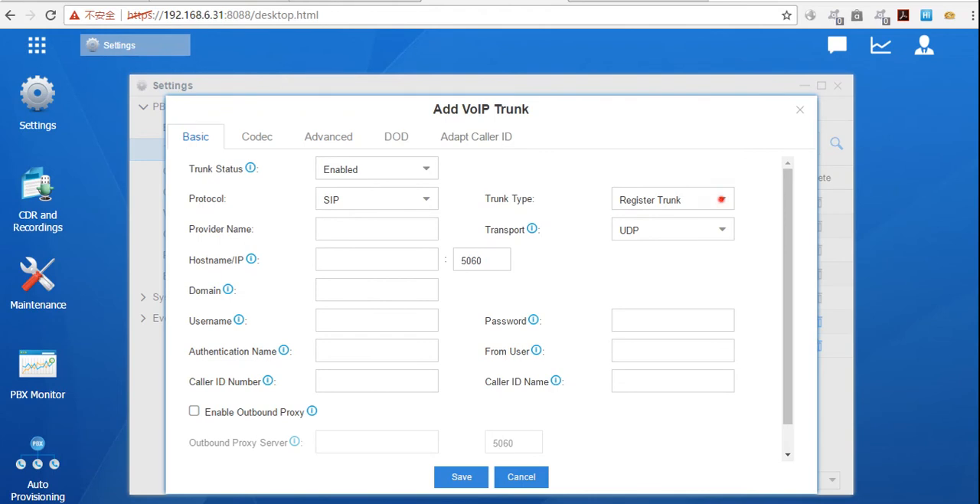
left_click(721, 199)
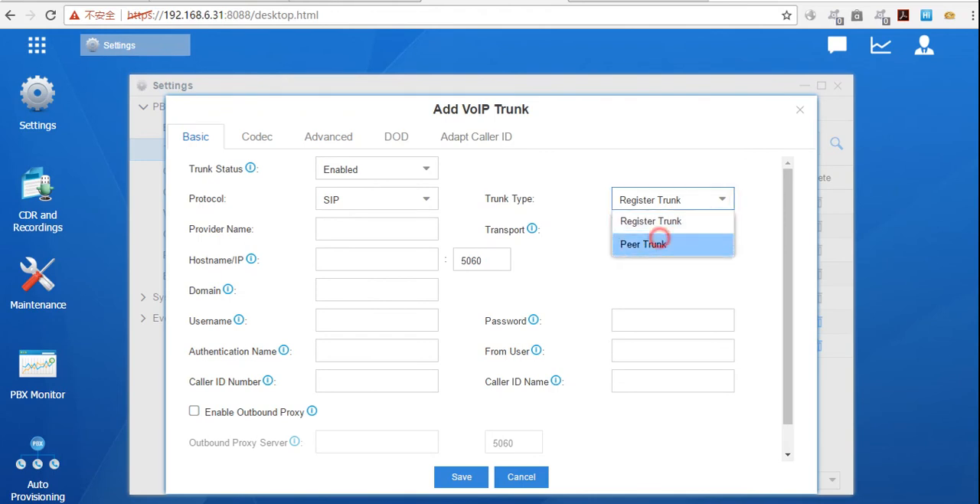
left_click(652, 243)
Step: Enter TA410 as the provider name of the new trunk
left_click(321, 222)
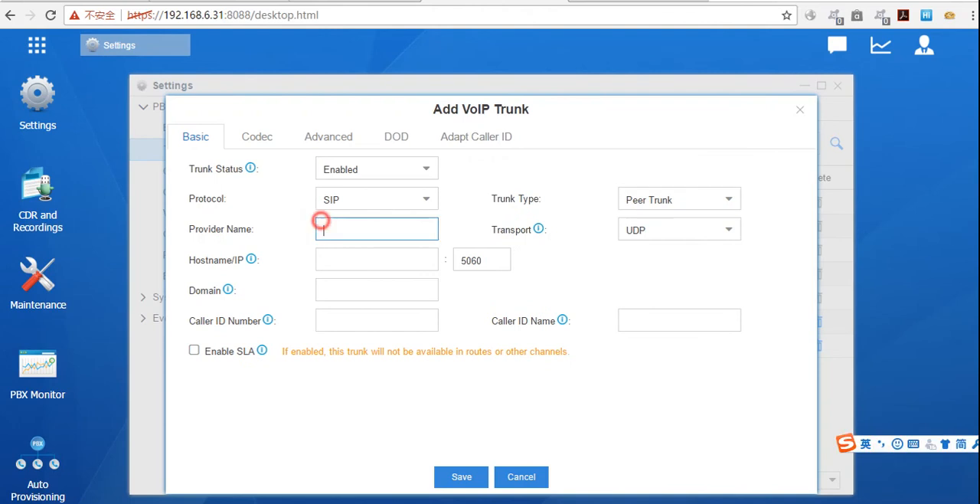
key("Caps_Lock")
type("TA410")
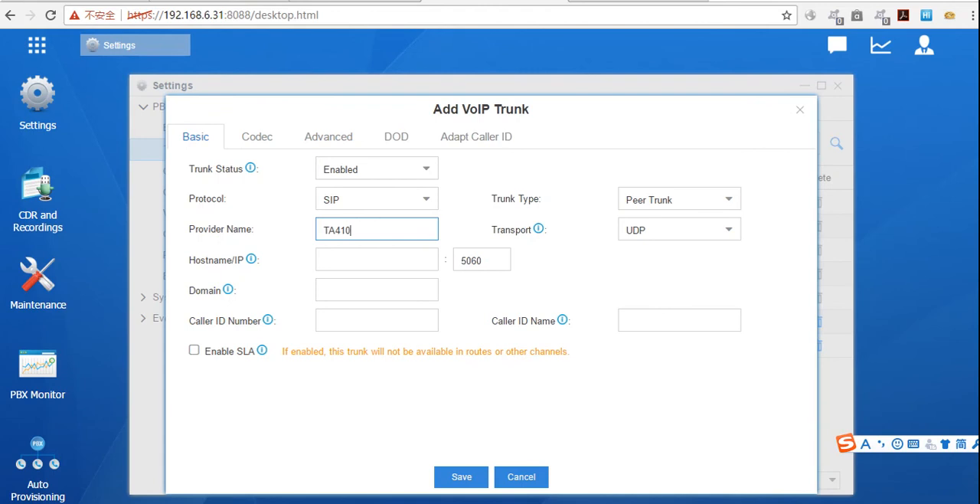
key("Caps_Lock")
key("Tab")
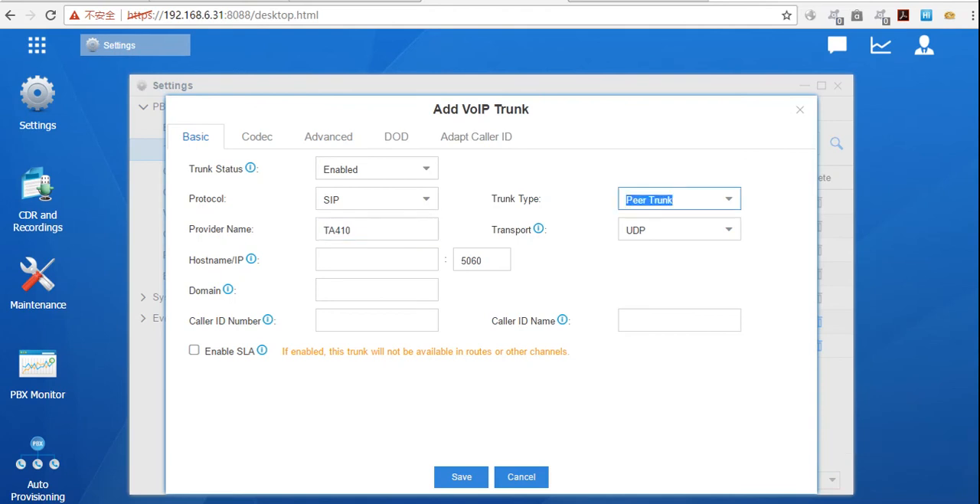
Step: Set the trunk's Hostname/IP to 192.168.6.36
left_click(372, 260)
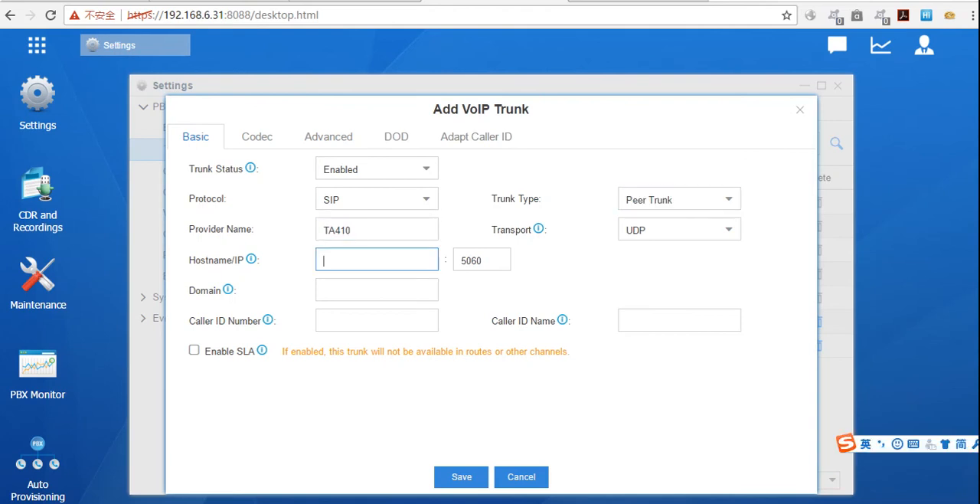
key("Caps_Lock")
type("192.168.6.3")
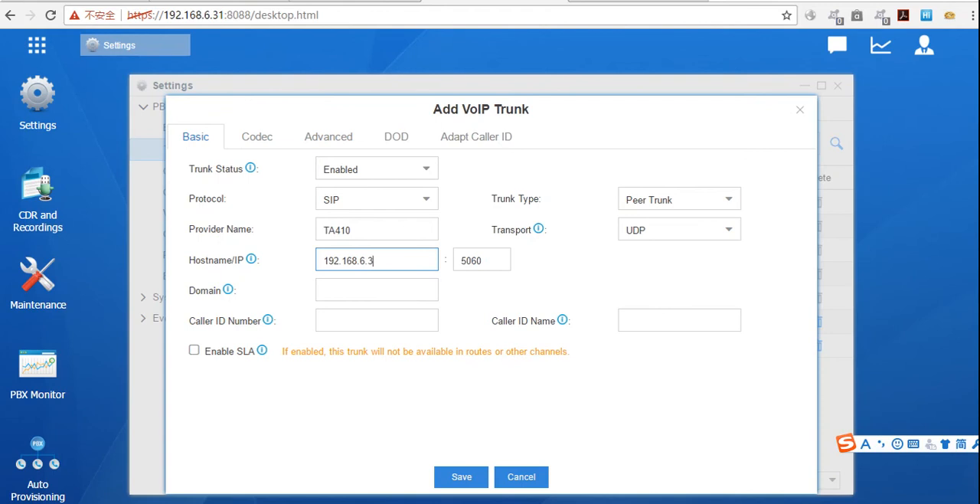
type("6")
Step: Copy the hostname address 192.168.6.36 into the trunk's Domain field
double_click(383, 266)
key("ctrl+c")
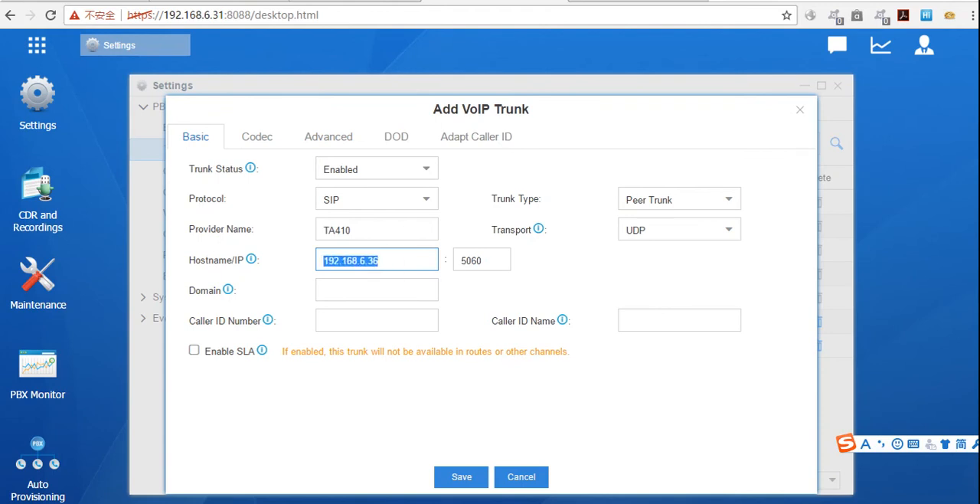
left_click(345, 288)
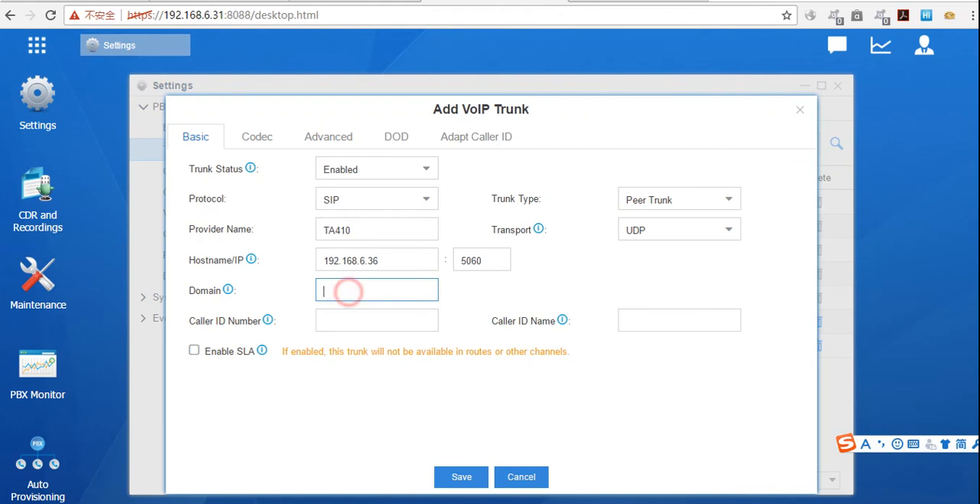
key("ctrl+v")
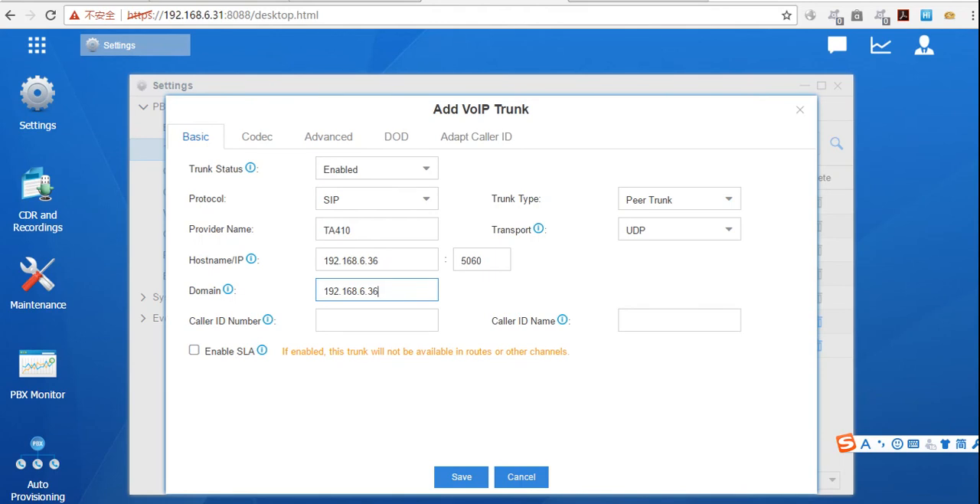
Step: Save the TA410 peer trunk and apply the configuration changes on the PBX
left_click(638, 317)
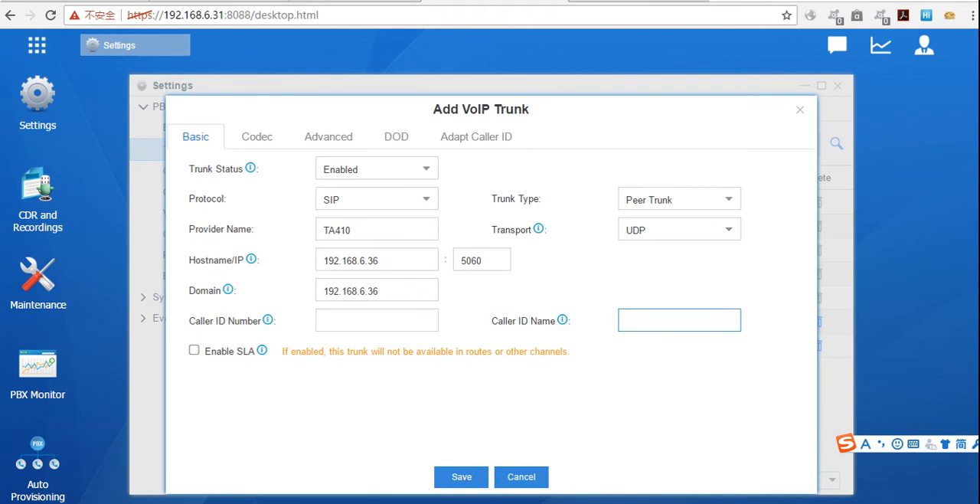
left_click(461, 477)
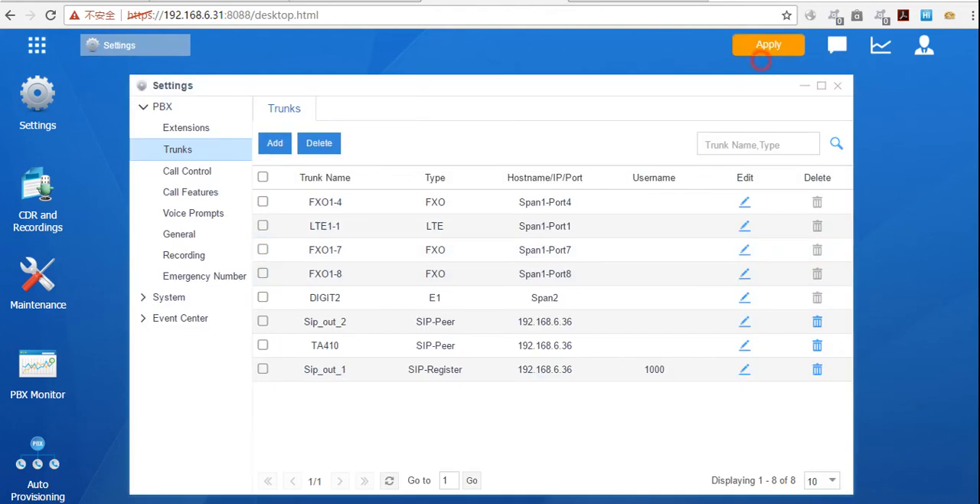
left_click(757, 49)
left_click(382, 345)
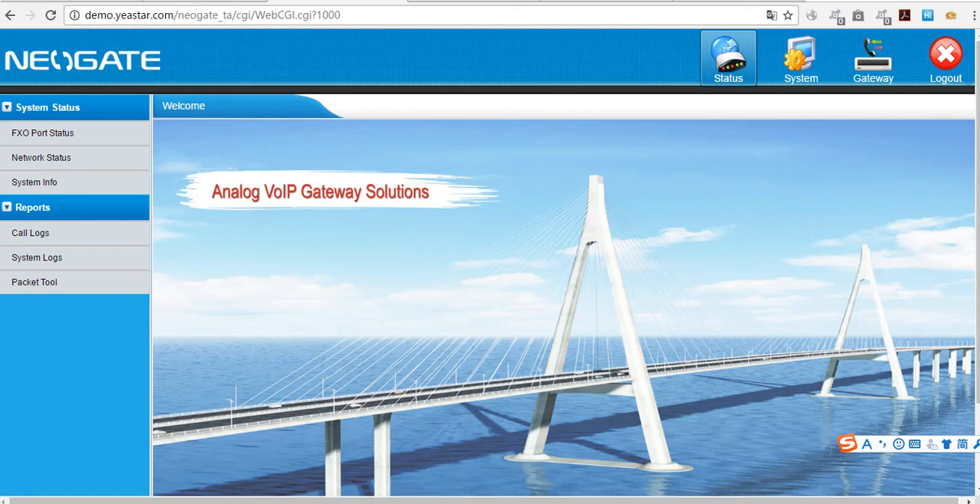
Step: In the NeoGate gateway's web interface, open VoIPServer1 for editing from the VoIP server settings
left_click(873, 59)
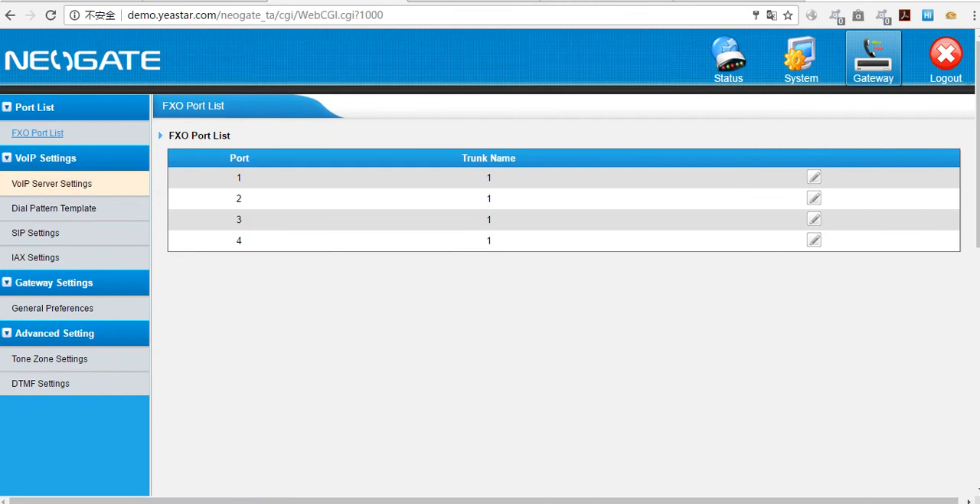
left_click(55, 184)
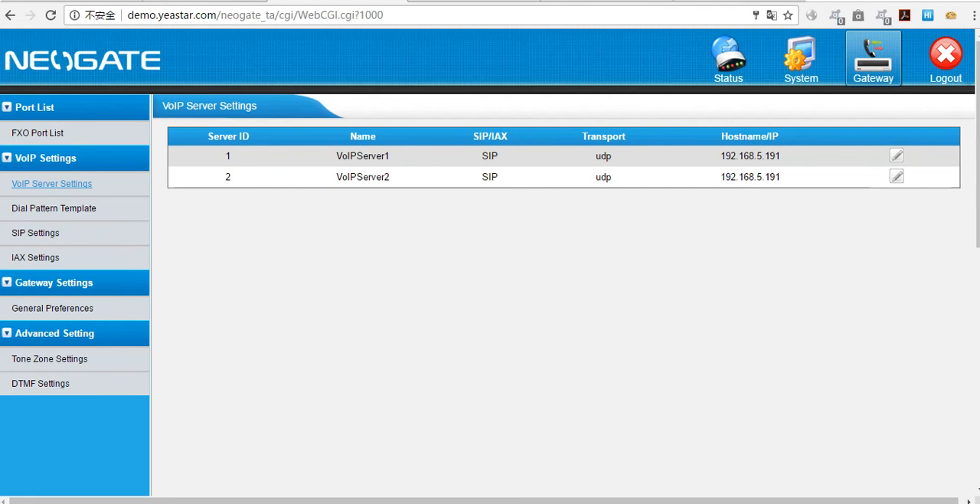
left_click(898, 156)
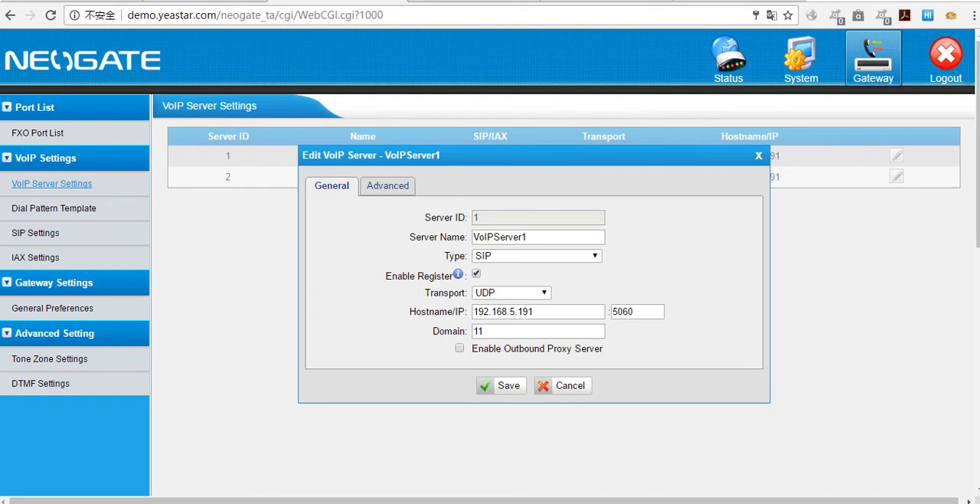
Step: Try PBX as the server name of VoIPServer1, and clear the Server Name field
double_click(570, 235)
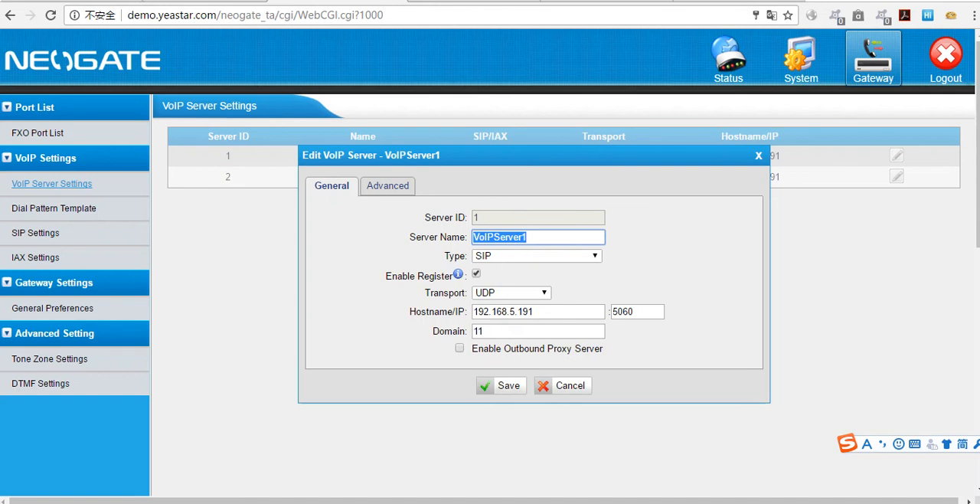
type("PBX")
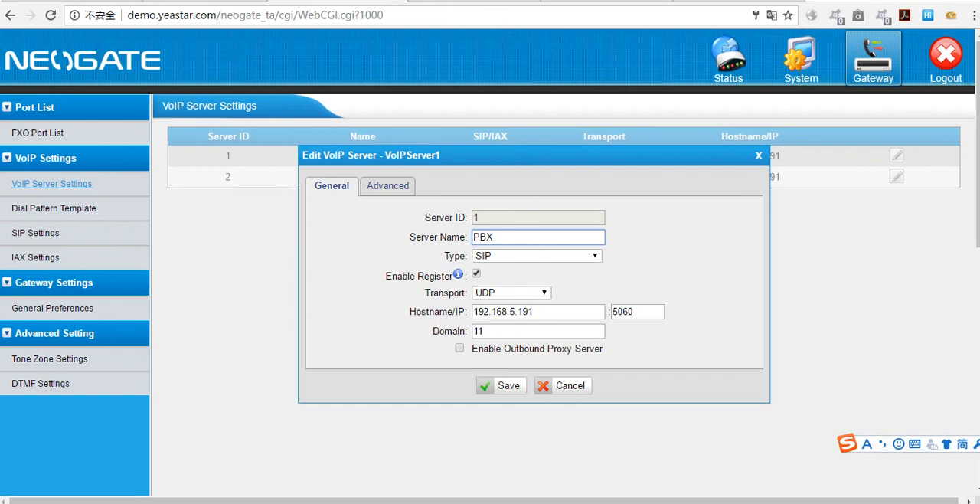
left_click(632, 238)
left_click_drag(575, 229, 423, 218)
left_click(558, 235)
left_click(554, 235)
key("BackSpace")
key("BackSpace")
key("BackSpace")
left_click(728, 227)
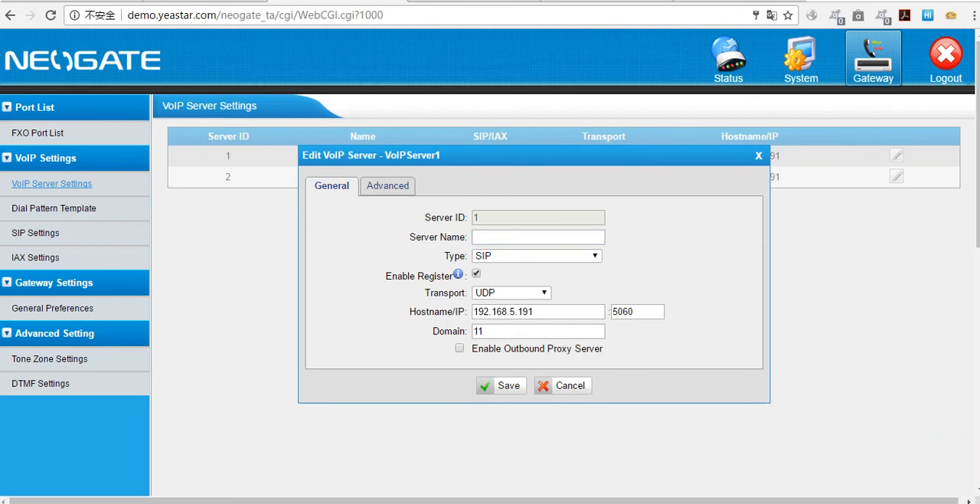
Step: Review the server type options and the Hostname/IP entry of VoIPServer1
left_click(594, 255)
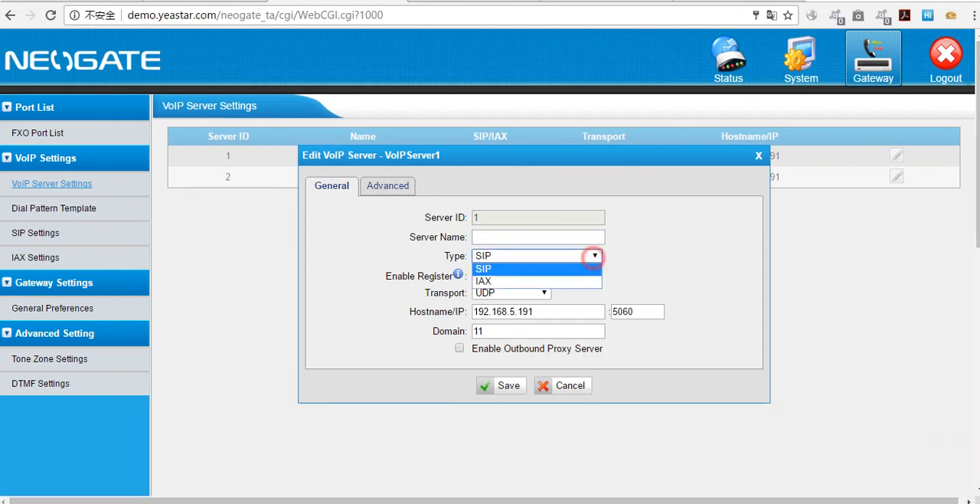
left_click(614, 267)
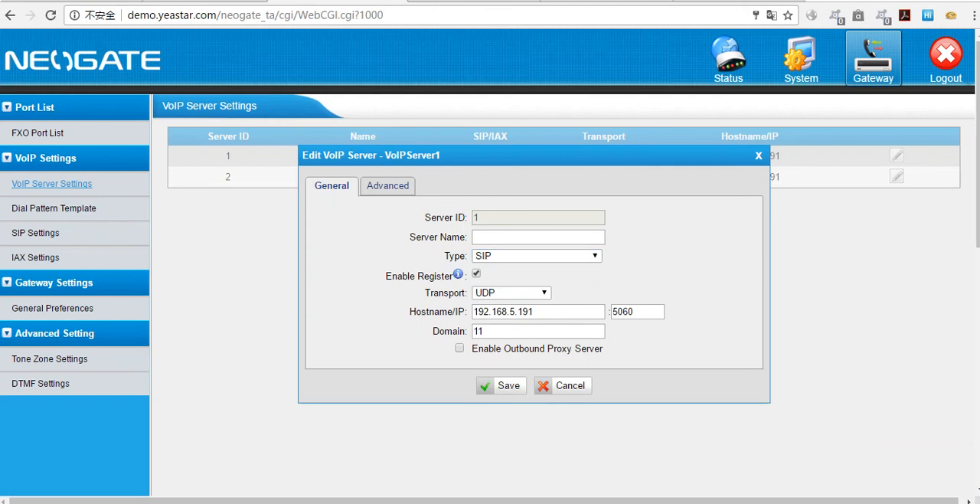
left_click_drag(591, 316, 507, 312)
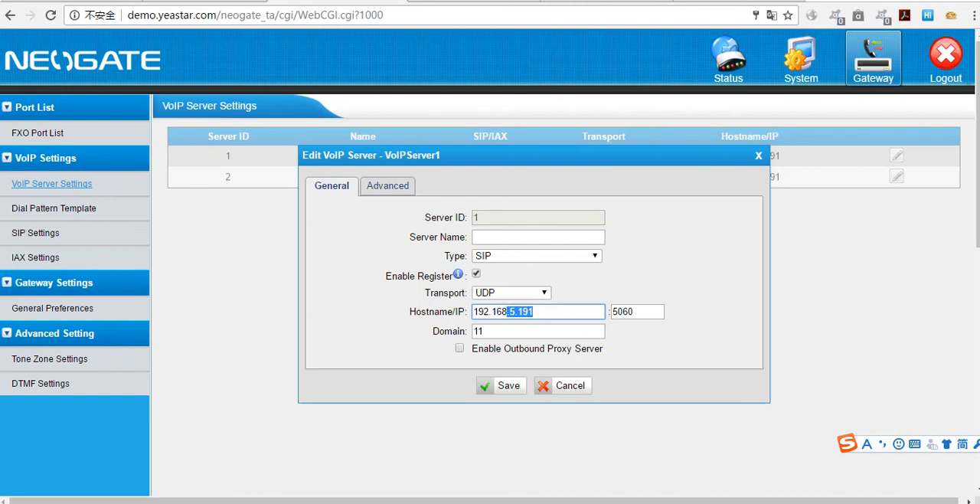
left_click(811, 245)
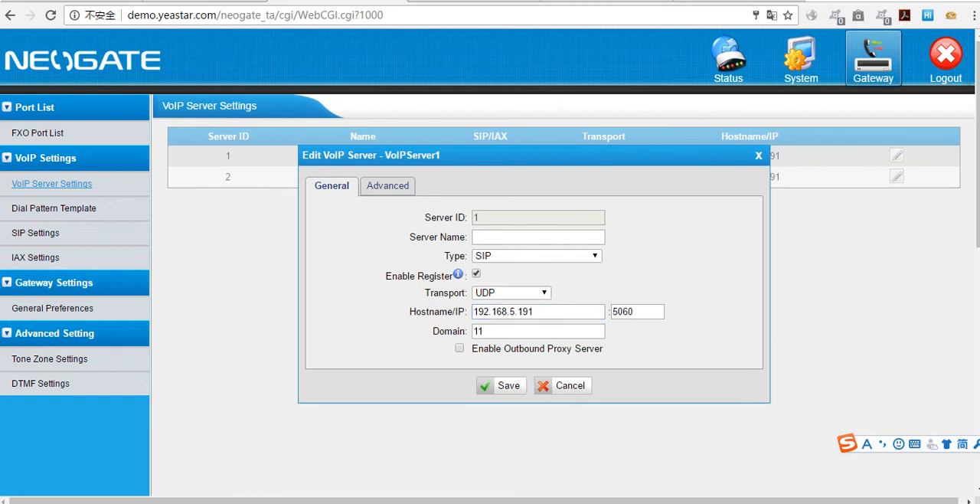
Step: Try VoIPServer1 with registration disabled and 192.168.6.31 as its Hostname/IP
mouse_move(458, 274)
left_click(476, 273)
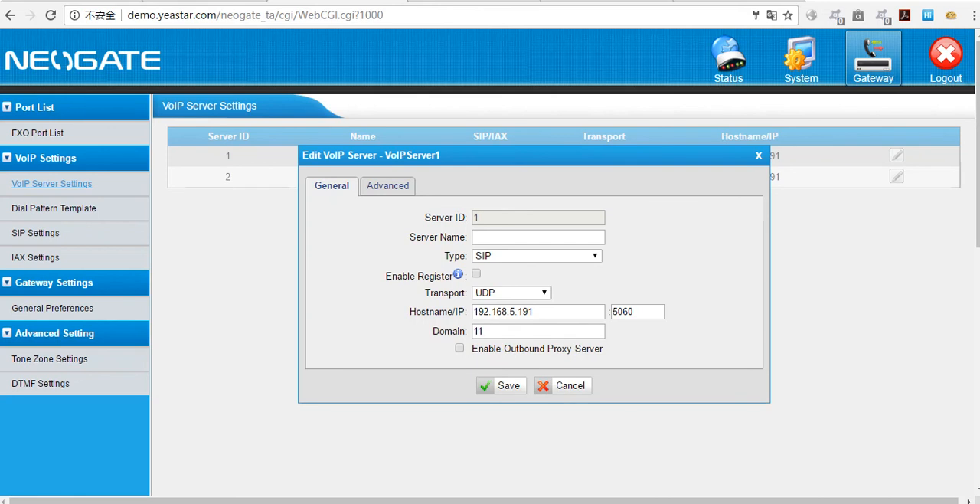
left_click_drag(530, 310, 473, 311)
type("192.168.6.31")
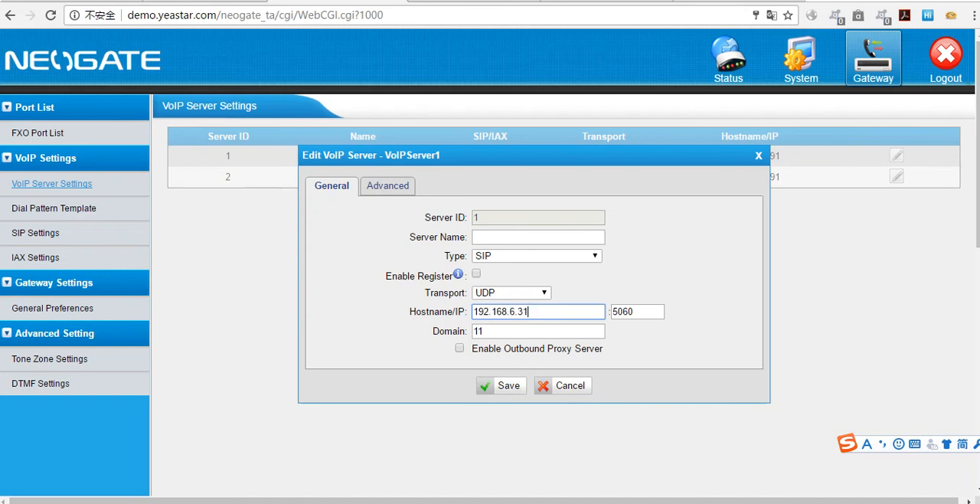
Step: Try the hostname address 192.168.6.31 as the domain of VoIPServer1, and cancel the server edit
double_click(502, 331)
double_click(573, 317)
key("ctrl+c")
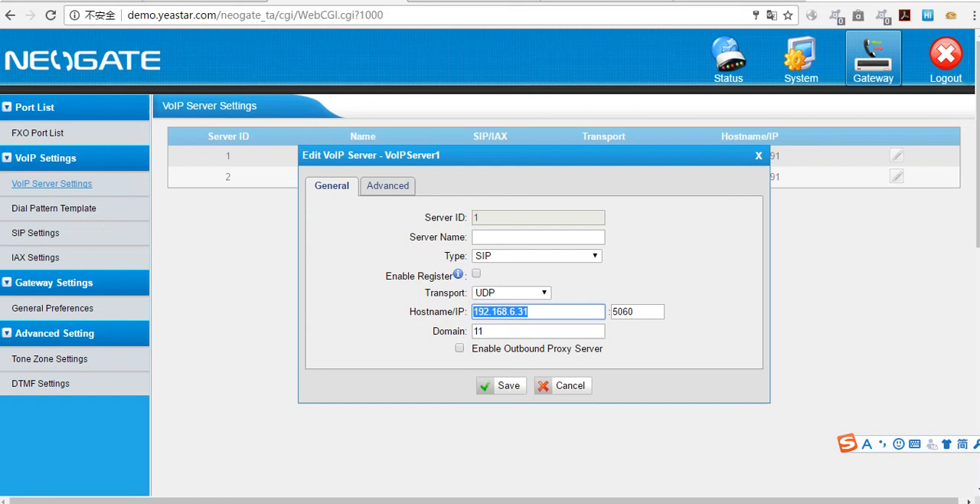
double_click(490, 331)
key("ctrl+v")
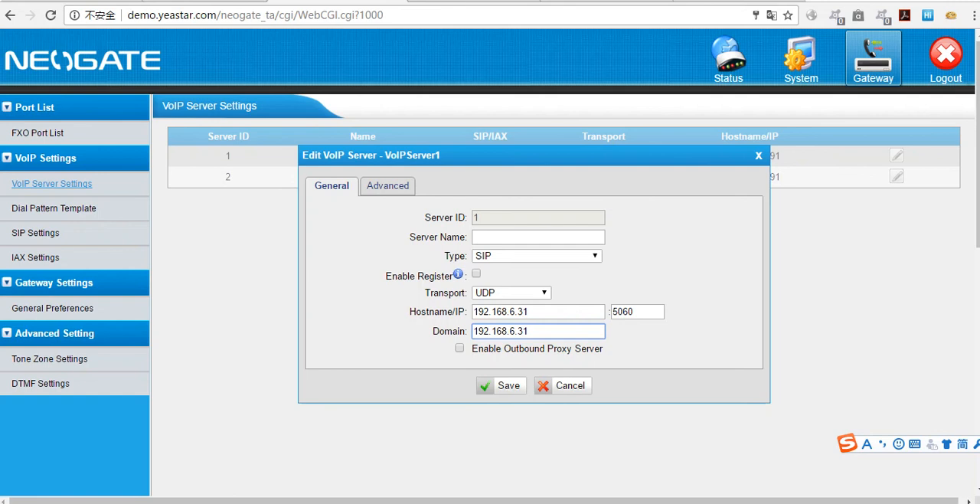
left_click(562, 385)
Step: Open DialPatternTemplate1 for editing and try 9. as its dial pattern
left_click(86, 208)
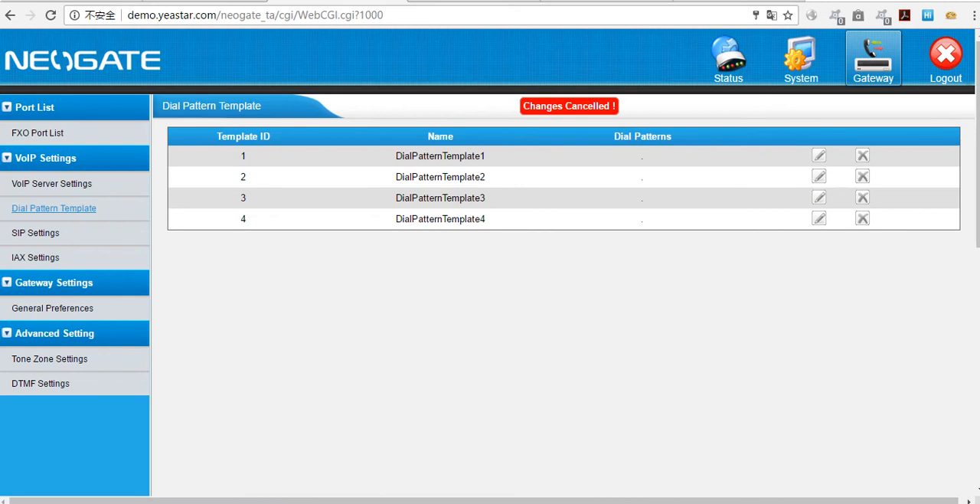
left_click(818, 155)
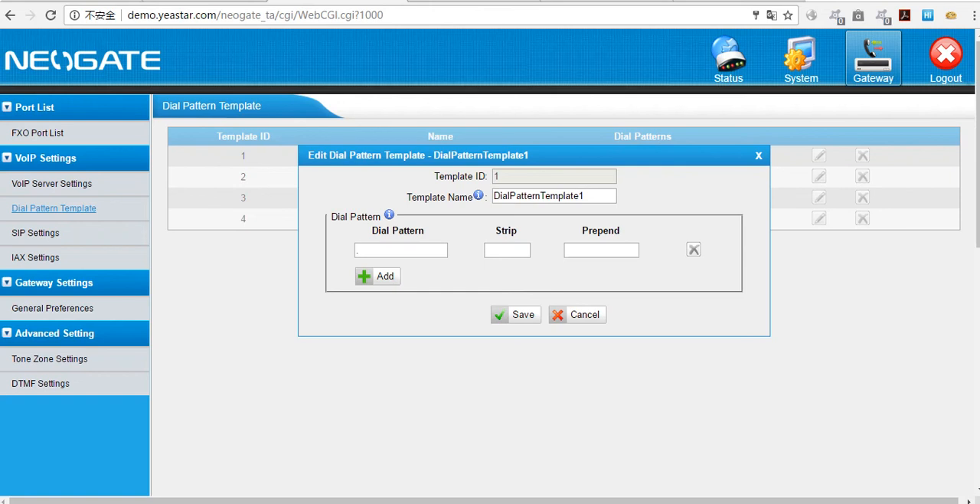
left_click(383, 249)
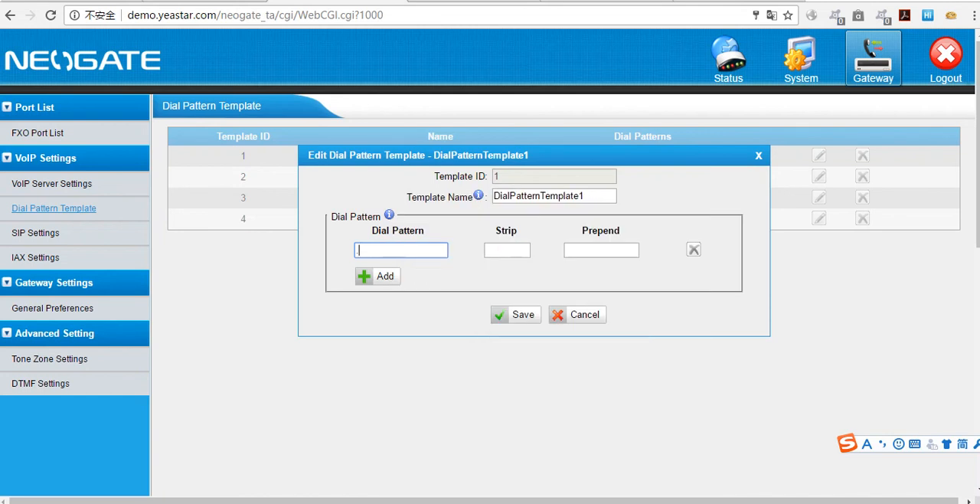
mouse_move(389, 215)
type("9")
key("BackSpace")
key("BackSpace")
type("9.")
Step: Try stripping 1 digit with an empty prepend in DialPatternTemplate1, and close the template editor
left_click(505, 254)
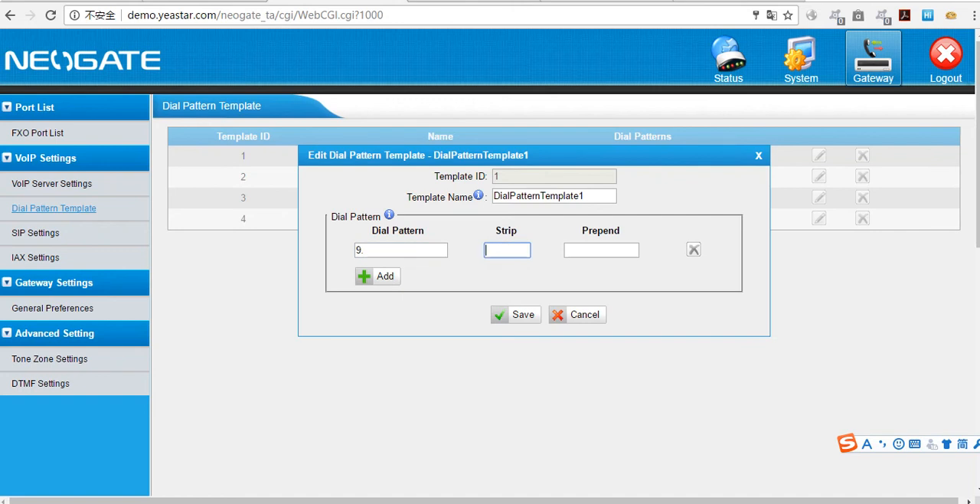
type("1")
left_click(594, 250)
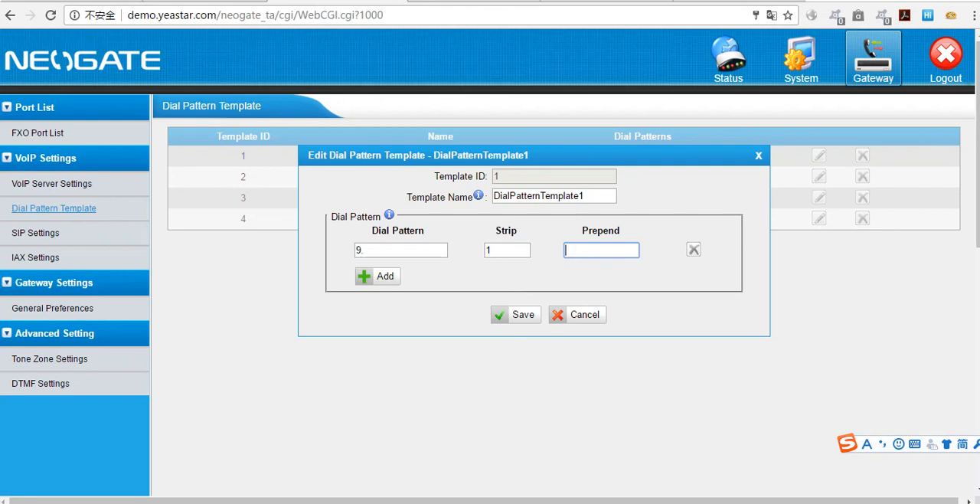
left_click(498, 314)
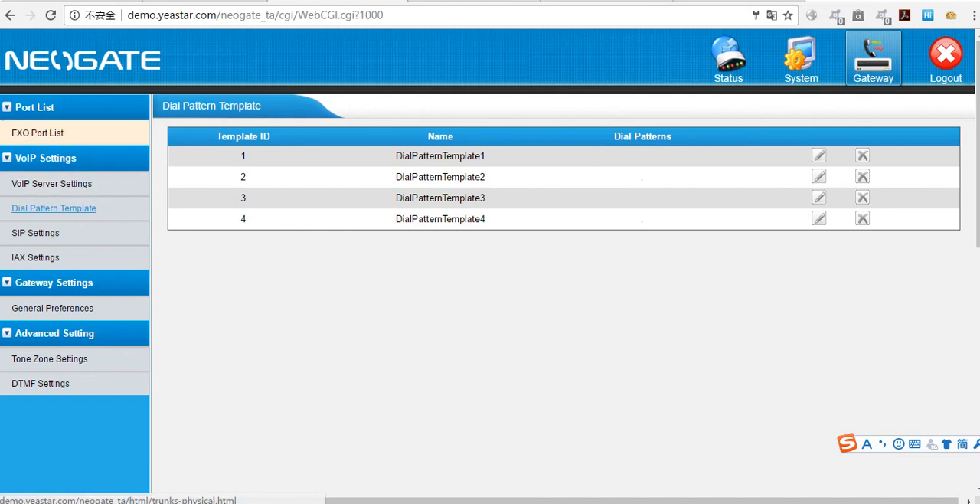
Step: Open FXO port 1 for editing and choose VoIPServer1(1) as its primary server
left_click(42, 133)
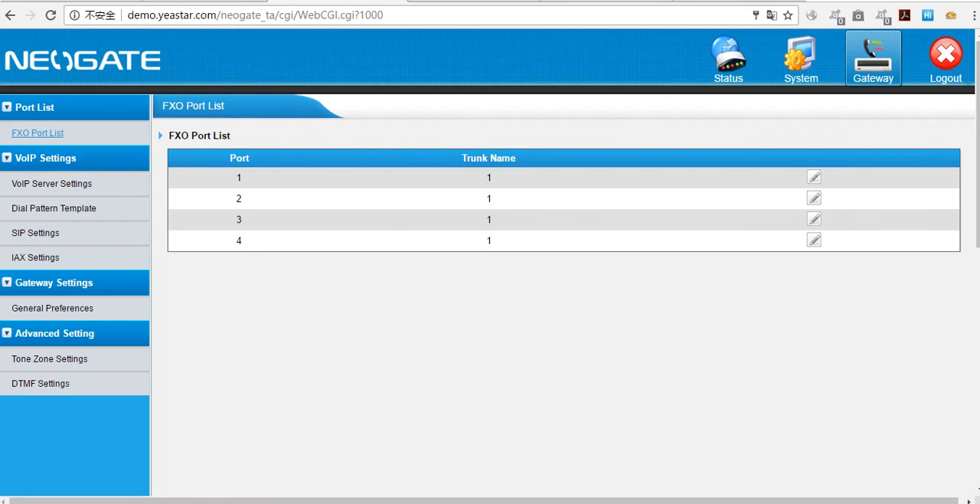
left_click(814, 177)
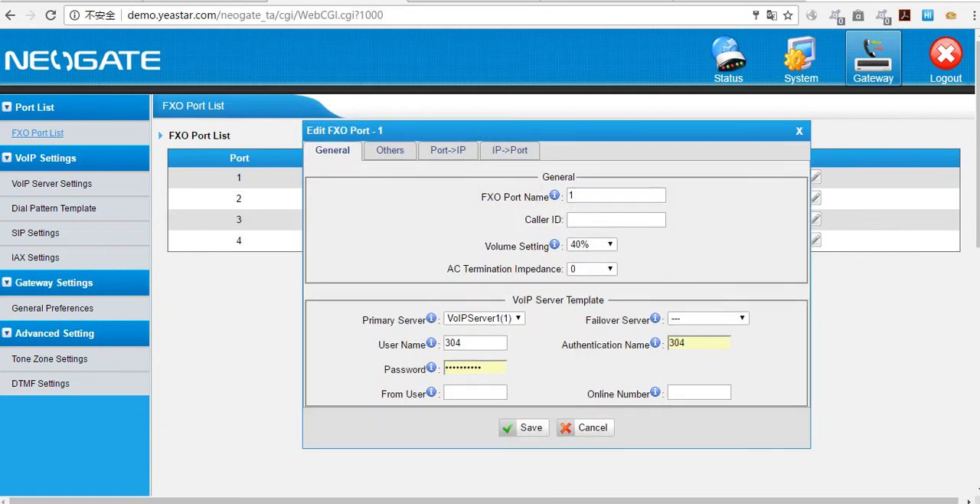
mouse_move(555, 196)
left_click(520, 318)
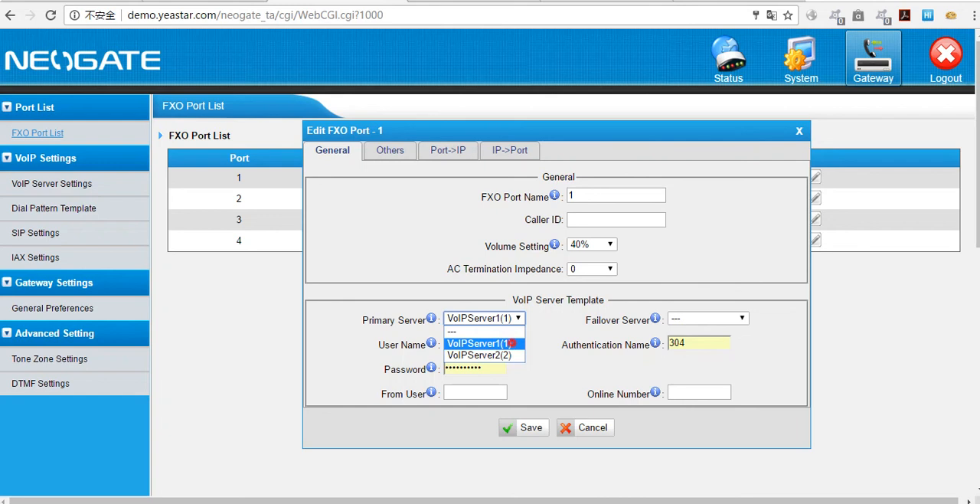
left_click(510, 344)
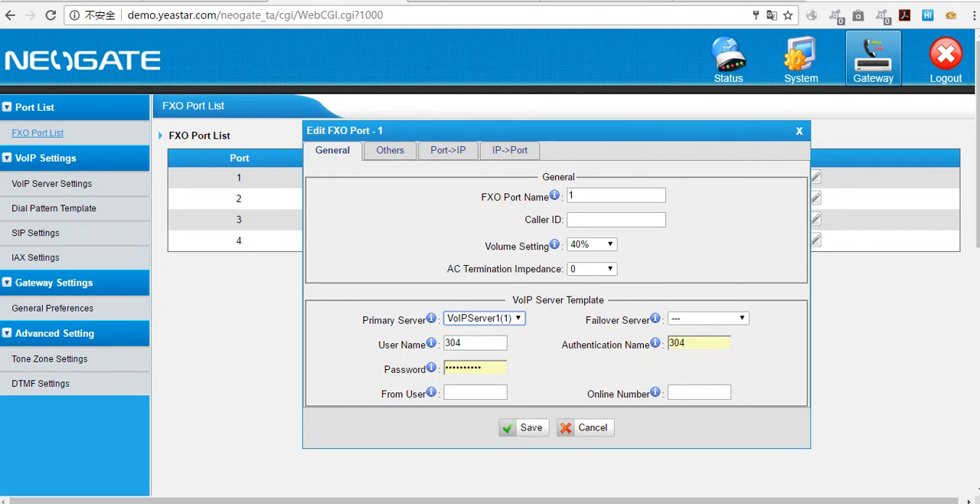
Step: Try VoIPServer2(2) as the failover server of FXO port 1, and reset the failover server to none
left_click(741, 318)
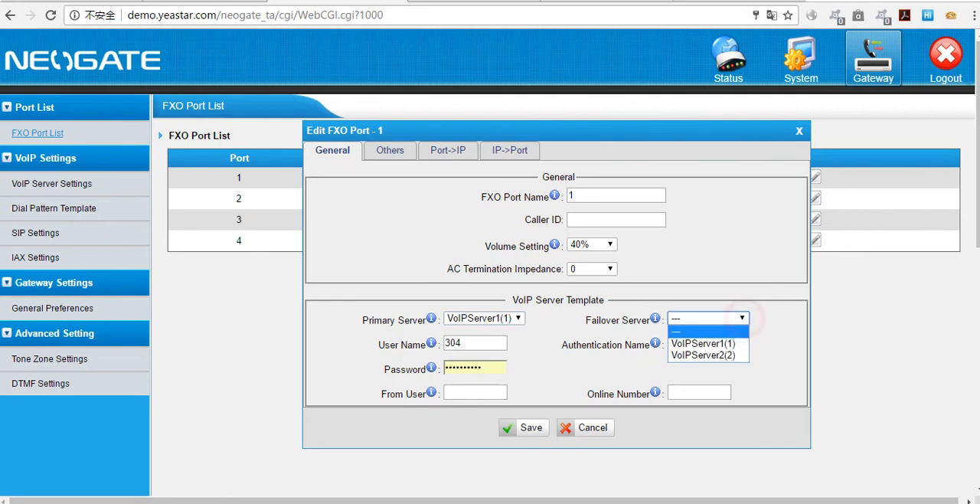
left_click(727, 355)
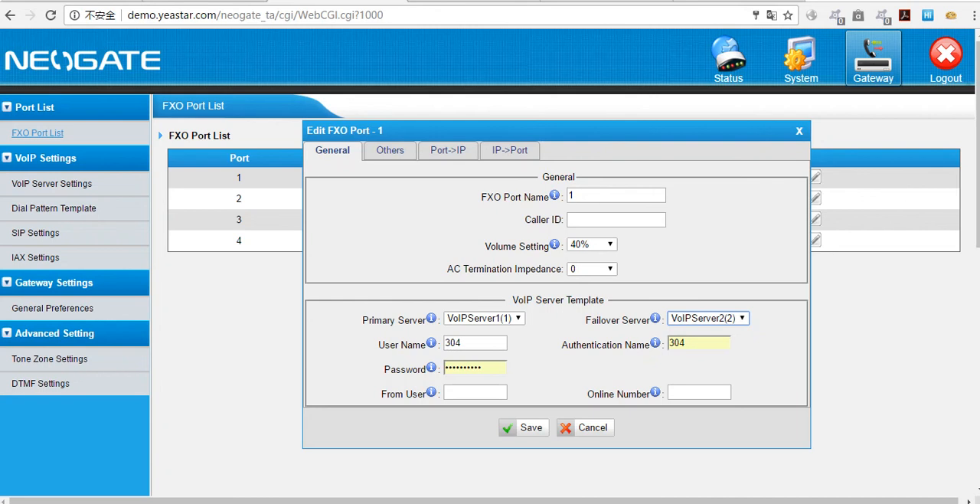
left_click(747, 319)
left_click(735, 329)
Step: Set Simple Mode to No in the Port->IP settings of FXO port 1
left_click(461, 153)
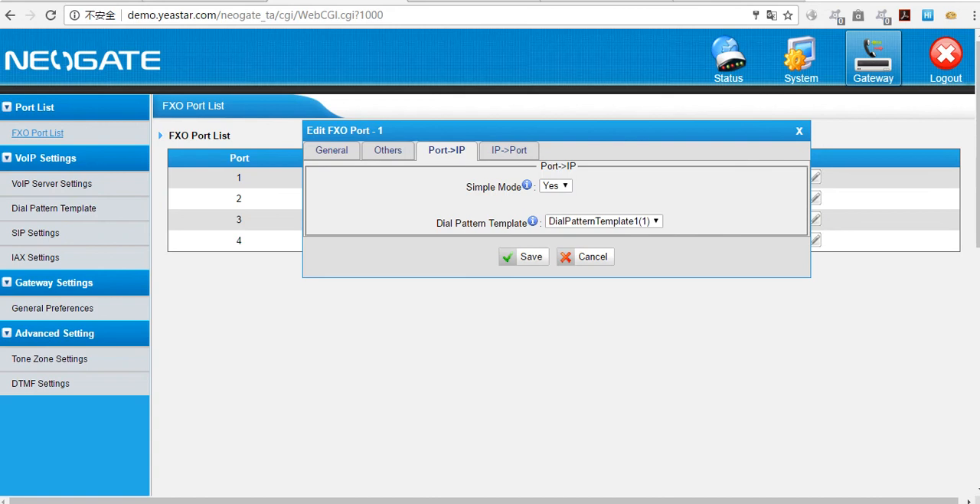
left_click(509, 150)
left_click(449, 150)
left_click(555, 186)
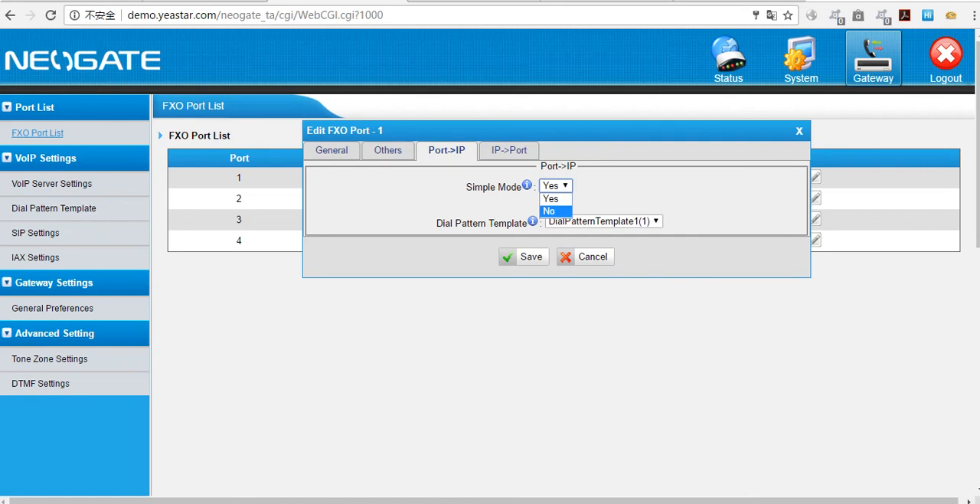
left_click(549, 210)
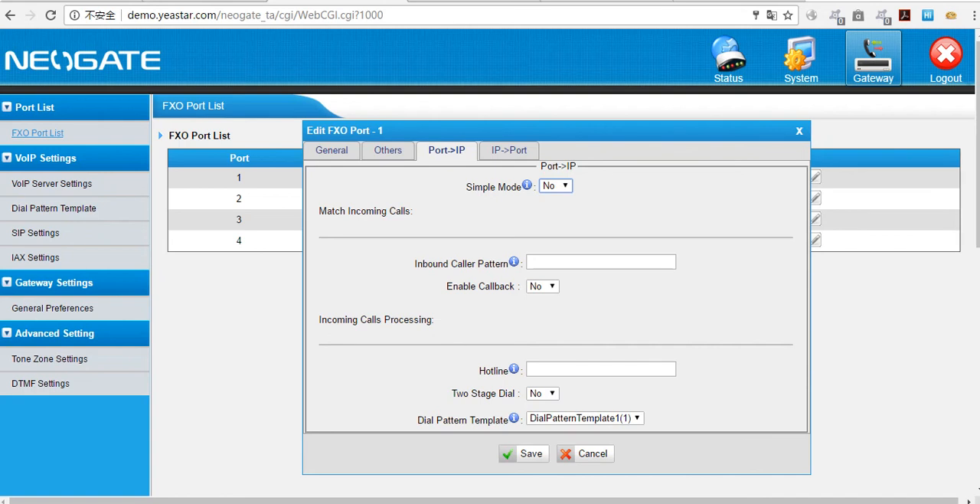
Step: Try a full sample phone number as the Inbound Caller Pattern of FXO port 1, and highlight its digits
left_click(550, 261)
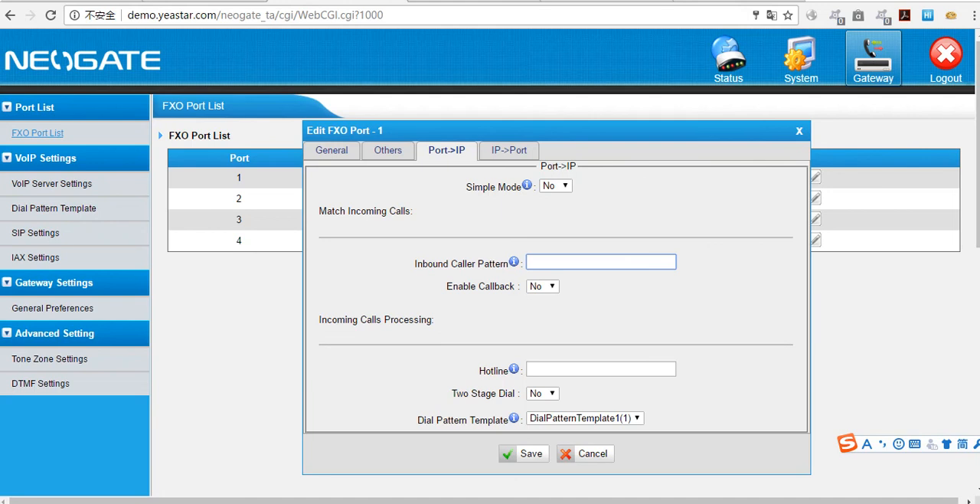
left_click(608, 260)
key("shift+Left")
key("shift+Left")
key("shift+Left")
key("shift+Left")
key("shift+Left")
key("shift+Left")
key("shift+Left")
key("shift+Left")
key("shift+Left")
key("shift+Left")
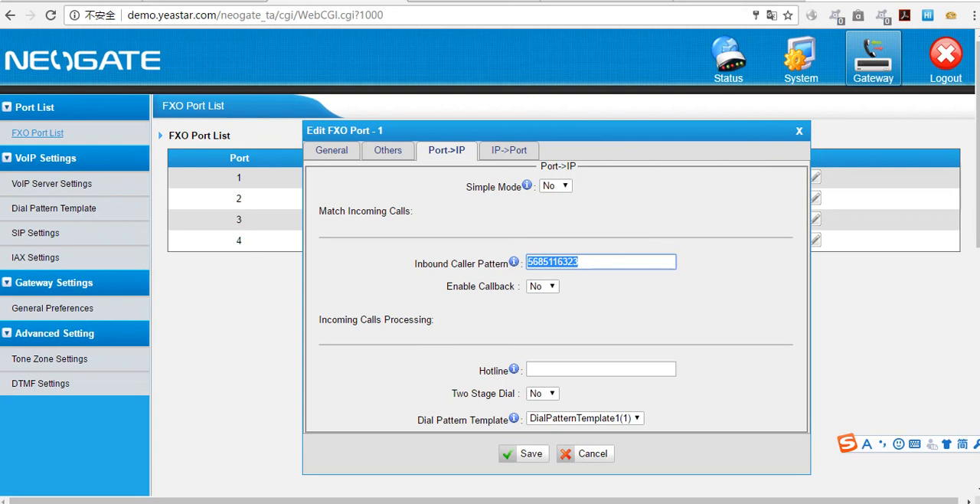
Step: Try shortening the Inbound Caller Pattern to a number prefix followed by a dot, and clear the field
left_click(610, 260)
key("BackSpace")
key("BackSpace")
key("BackSpace")
key("BackSpace")
key("BackSpace")
key("BackSpace")
key("BackSpace")
key("BackSpace")
key("BackSpace")
key("BackSpace")
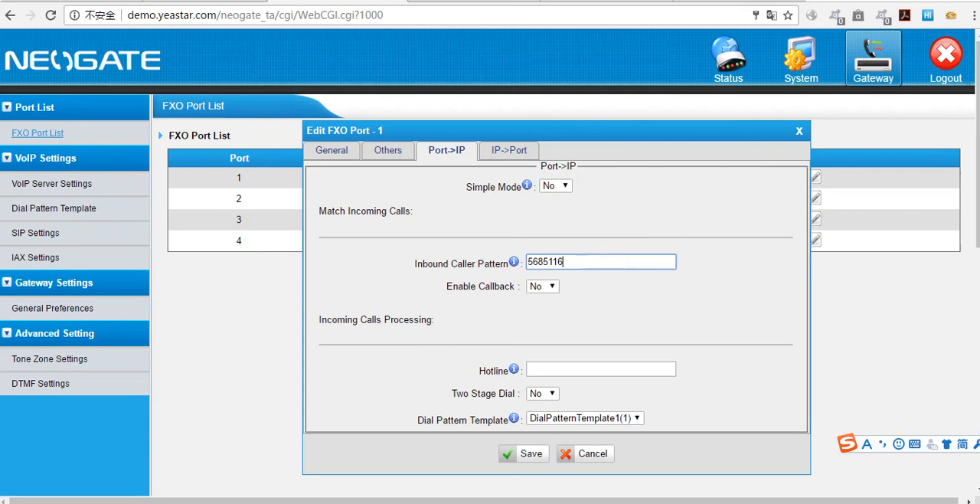
type("6.")
key("BackSpace")
key("BackSpace")
left_click(629, 228)
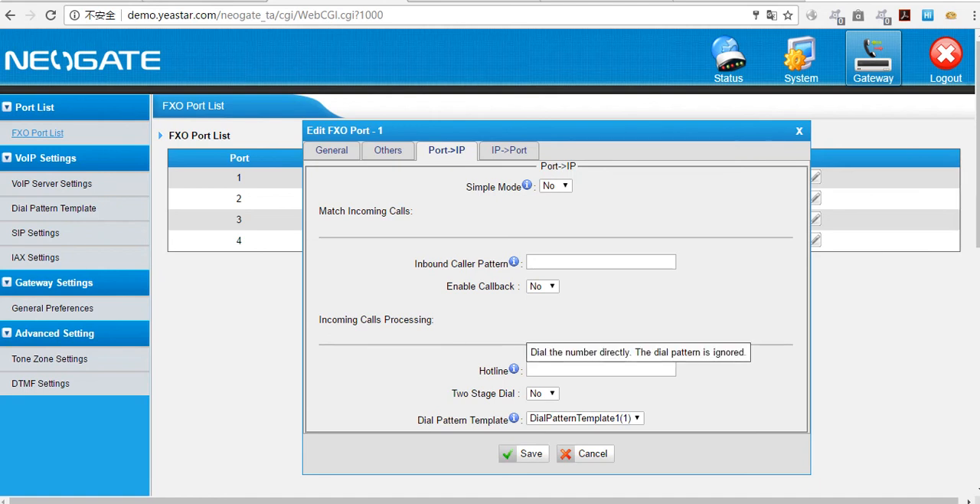
Step: For incoming calls from FXO port 1, set Two Stage Dial to Yes and use DialPatternTemplate1(1)
mouse_move(513, 368)
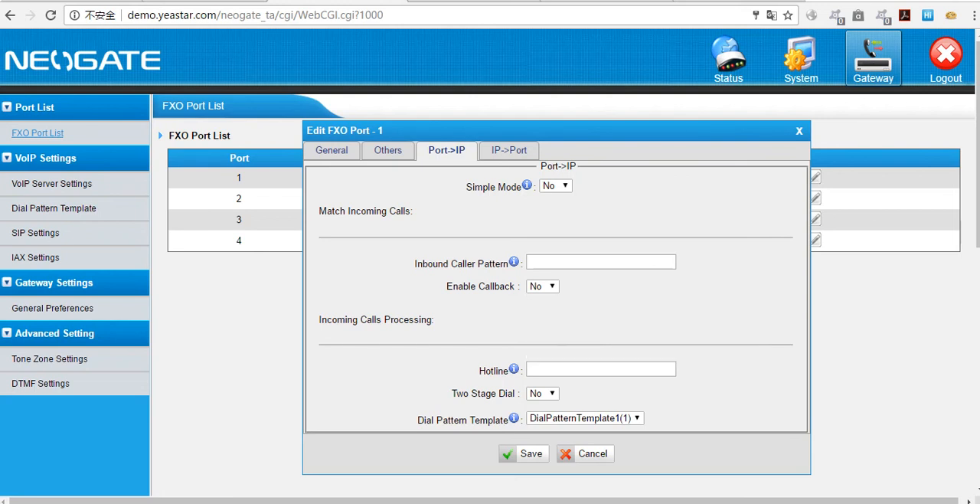
left_click(552, 393)
left_click(538, 407)
left_click(604, 417)
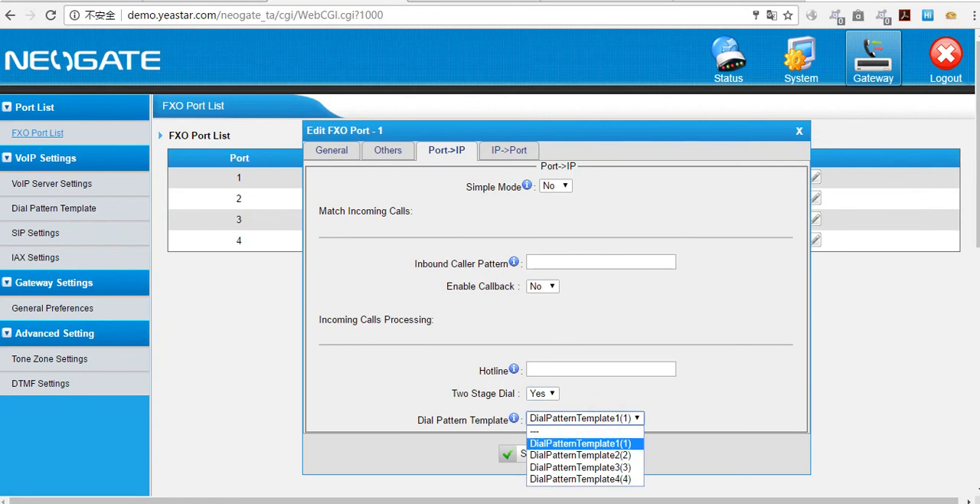
left_click(634, 442)
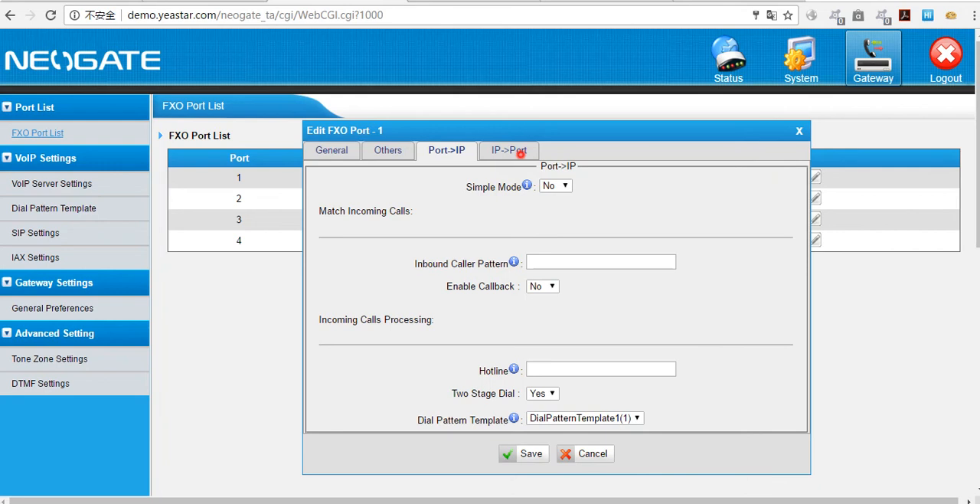
Step: Try Simple Mode set to No in the IP->Port settings, and close the FXO port 1 editor without saving
left_click(514, 151)
left_click(555, 185)
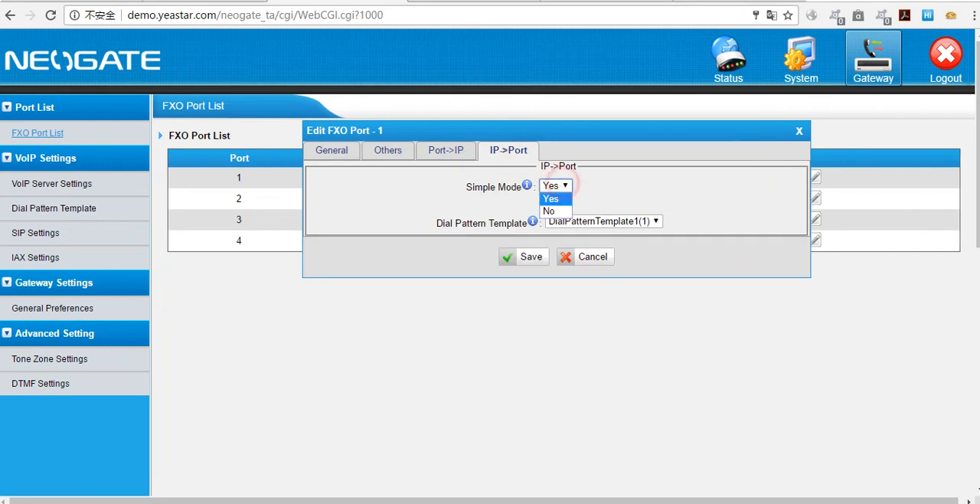
left_click(561, 196)
key("Down")
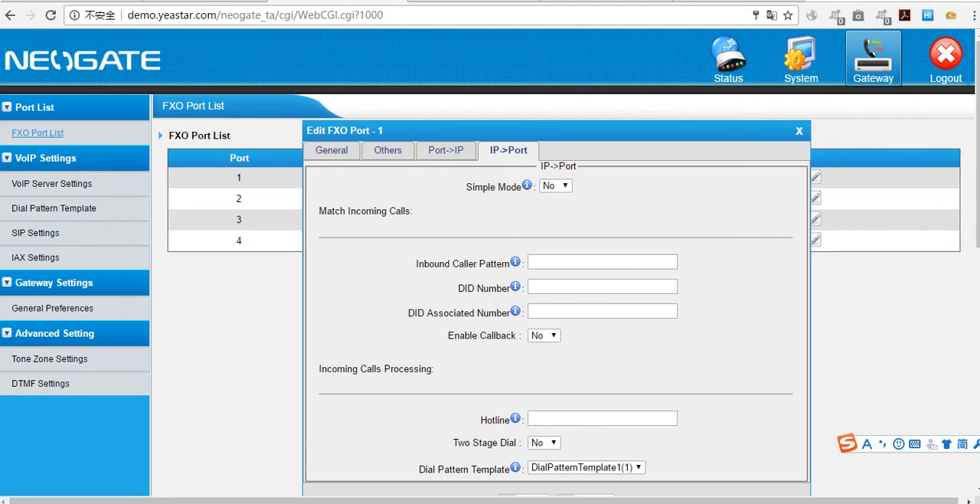
mouse_move(515, 262)
left_click(799, 131)
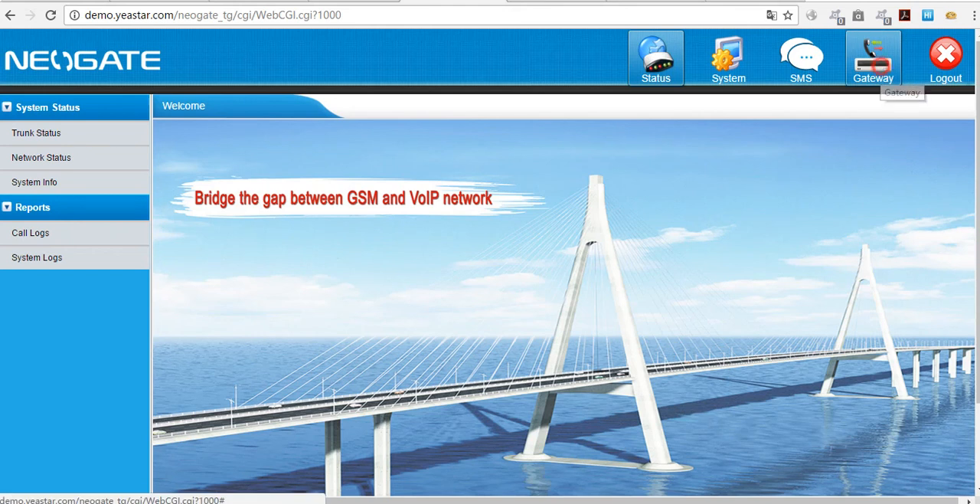
Step: In the NeoGate TG gateway's web interface, start adding a VoIP trunk from the gateway's VoIP settings
left_click(879, 75)
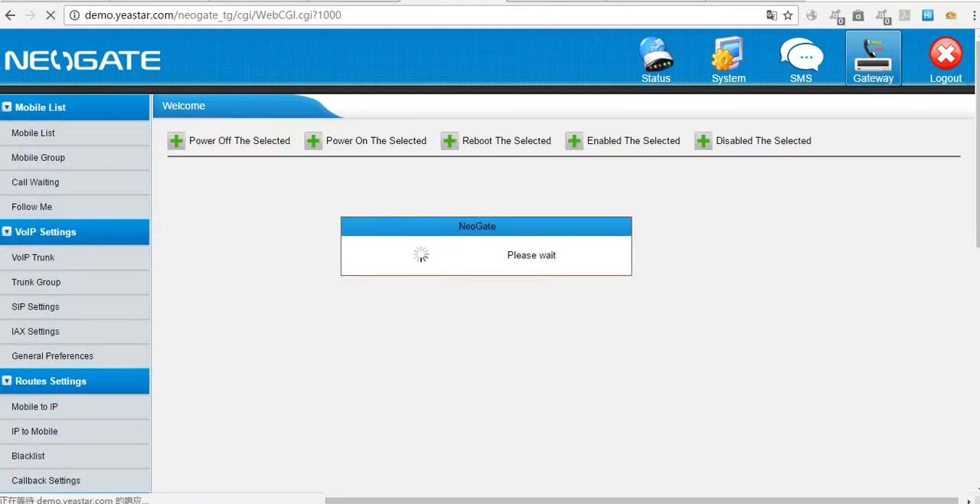
left_click(33, 259)
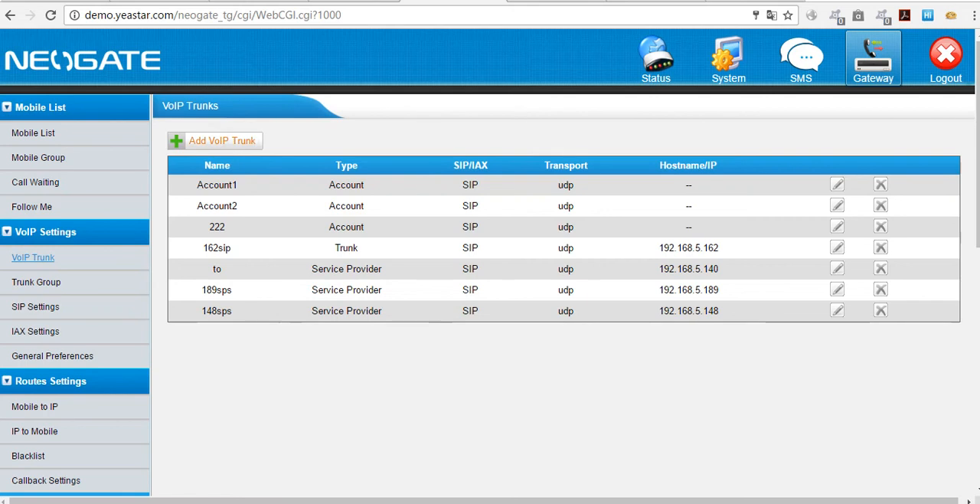
left_click(245, 141)
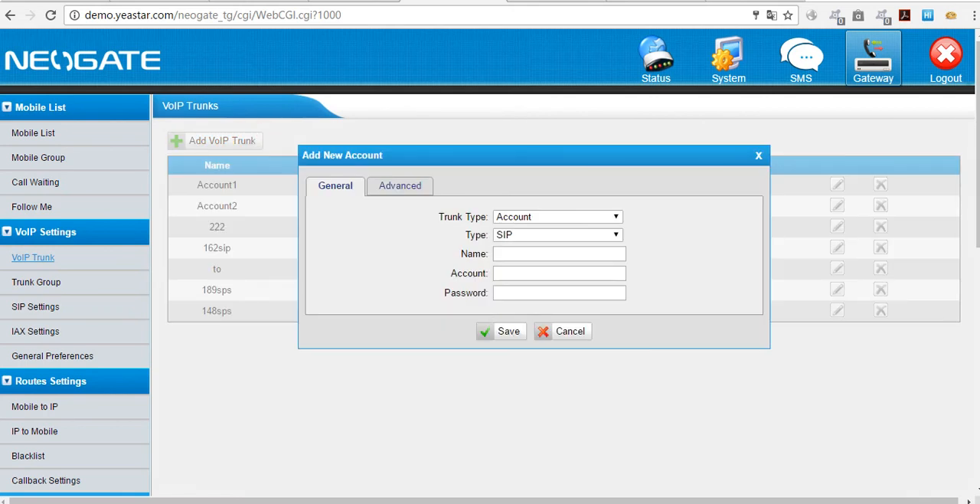
Step: Compare the General settings of the new VoIP trunk for the Trunk, Service Provider and Account trunk types
left_click(604, 218)
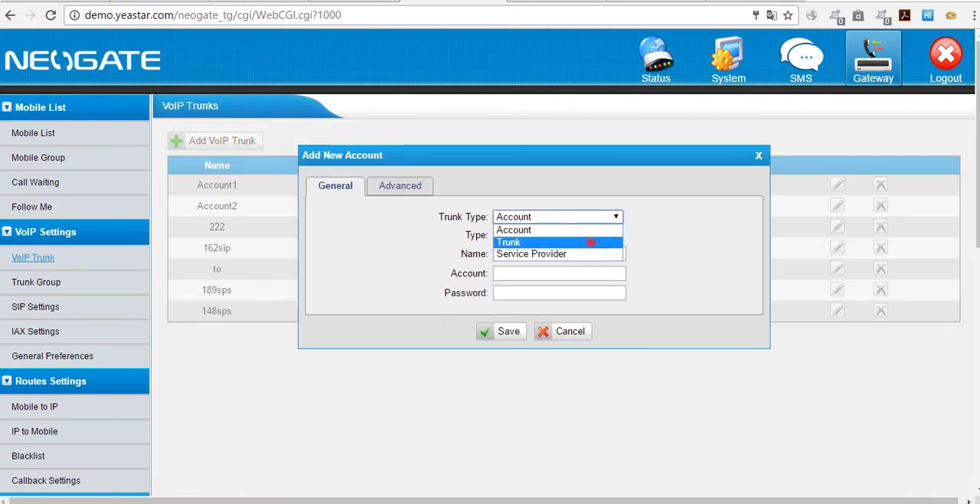
left_click(591, 242)
left_click(587, 216)
left_click(582, 253)
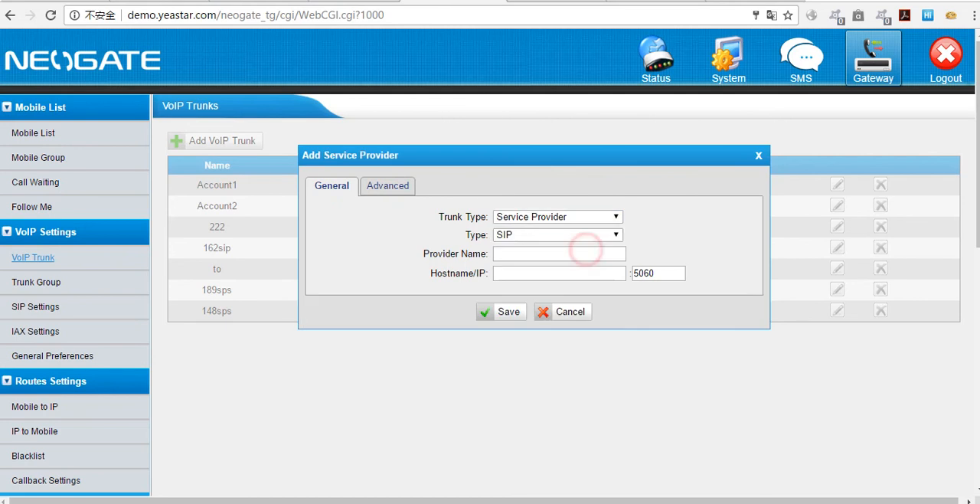
left_click(568, 256)
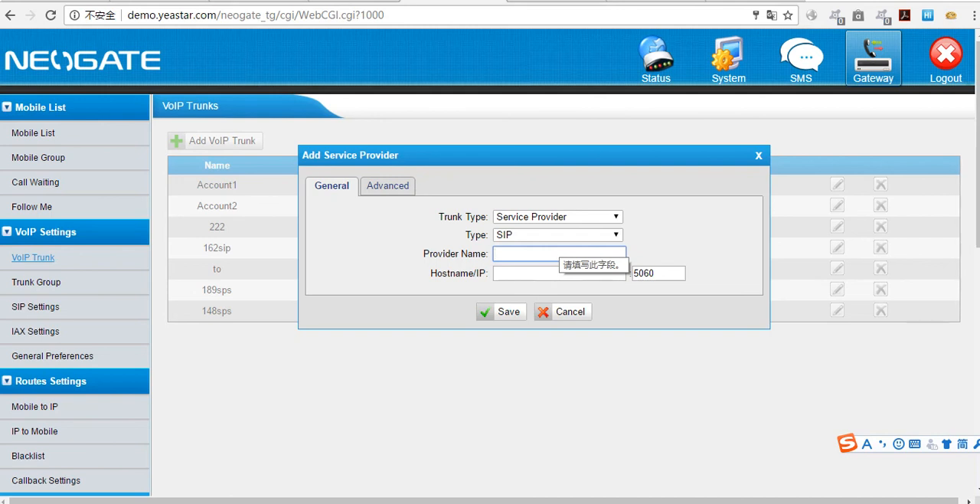
left_click(611, 218)
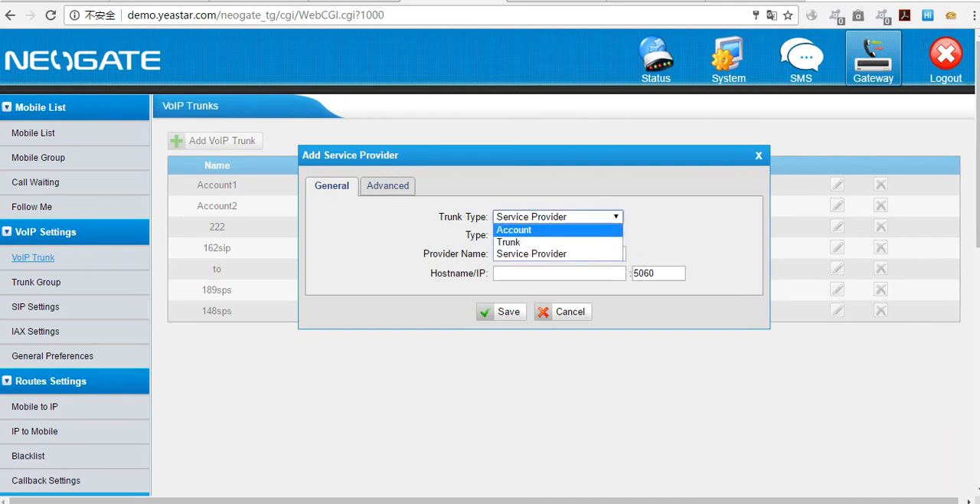
left_click(595, 231)
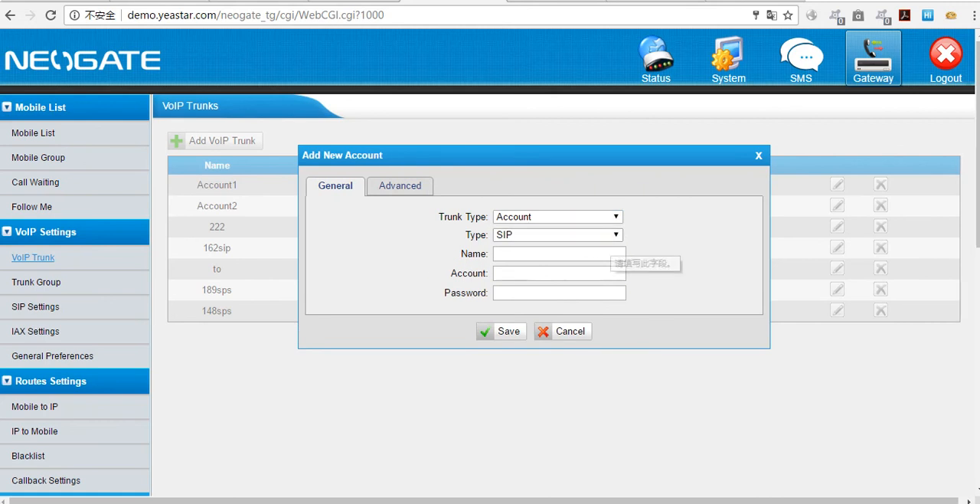
left_click(616, 217)
left_click(605, 242)
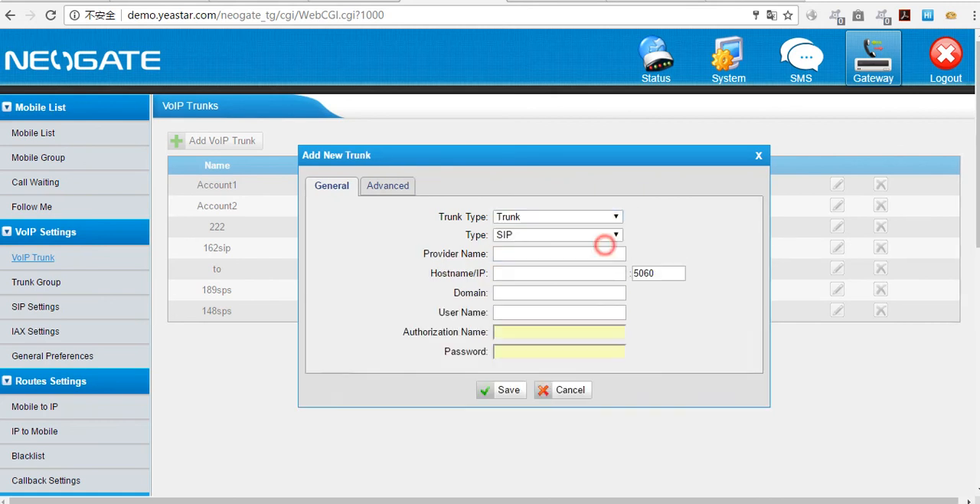
left_click(616, 217)
left_click(597, 231)
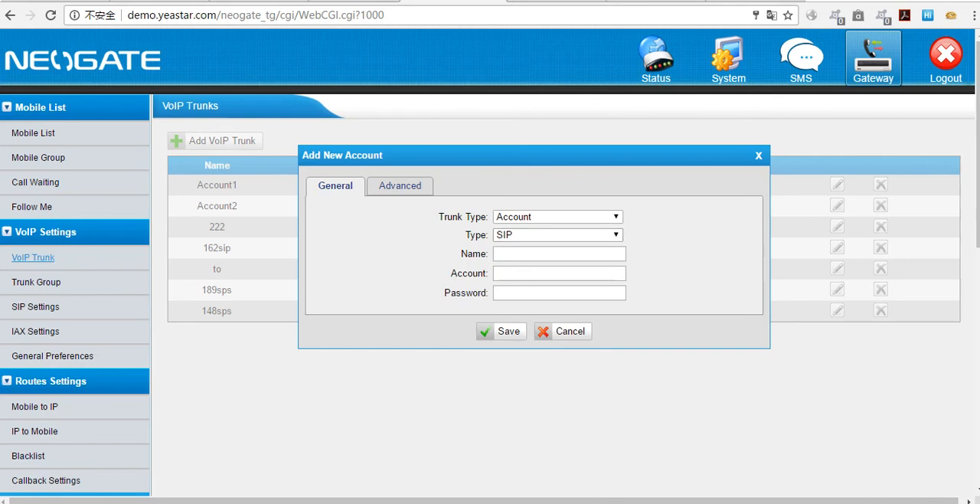
Step: Review the Trunk and Service Provider trunk types once more, and close the new trunk form without saving
left_click(573, 217)
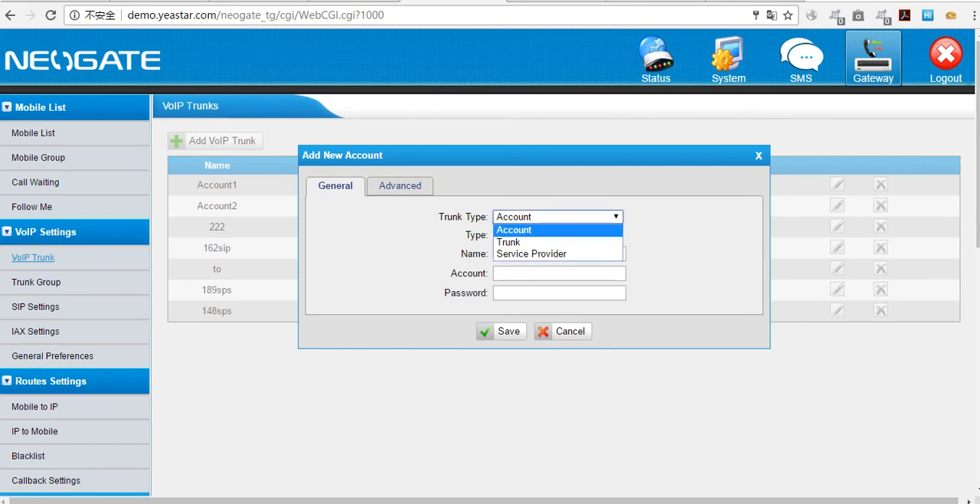
left_click(561, 242)
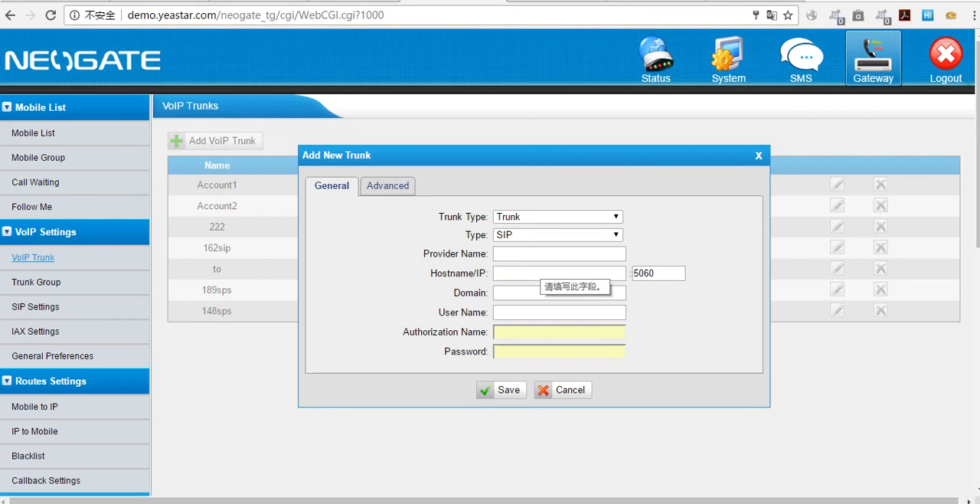
left_click(549, 214)
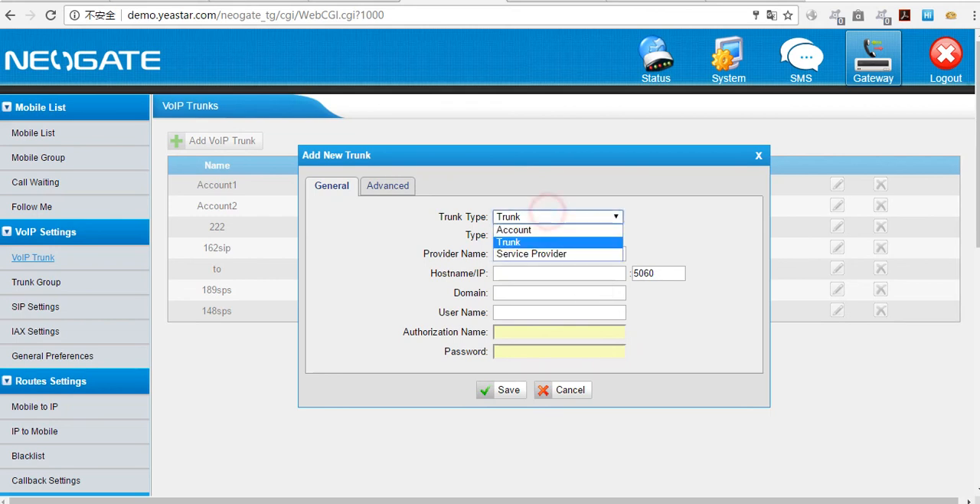
left_click(535, 253)
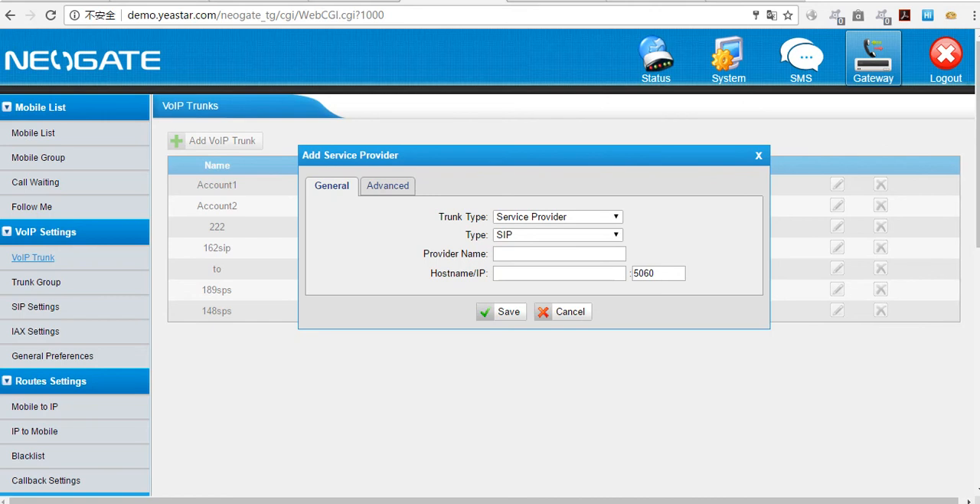
left_click(757, 156)
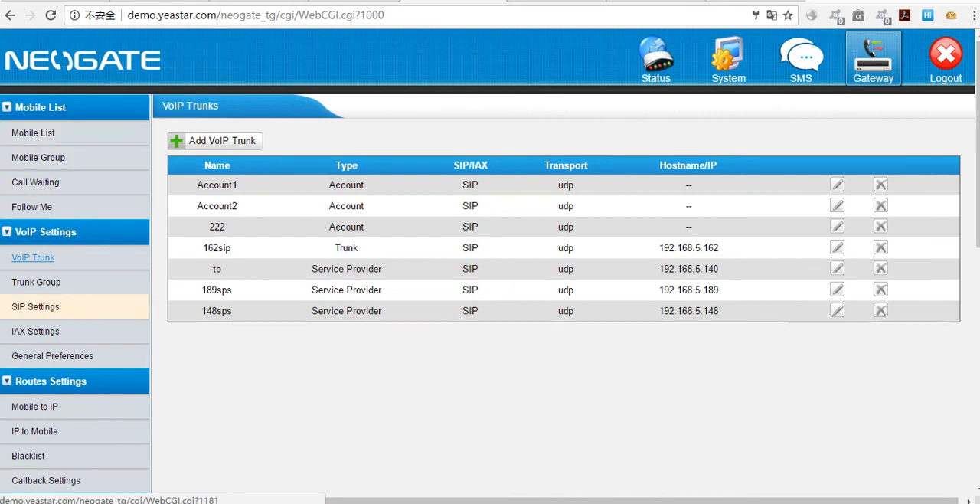
Step: Start a new Mobile to IP route with Simple Mode set to No
scroll(46, 306, "down", 2)
scroll(46, 283, "up", 1)
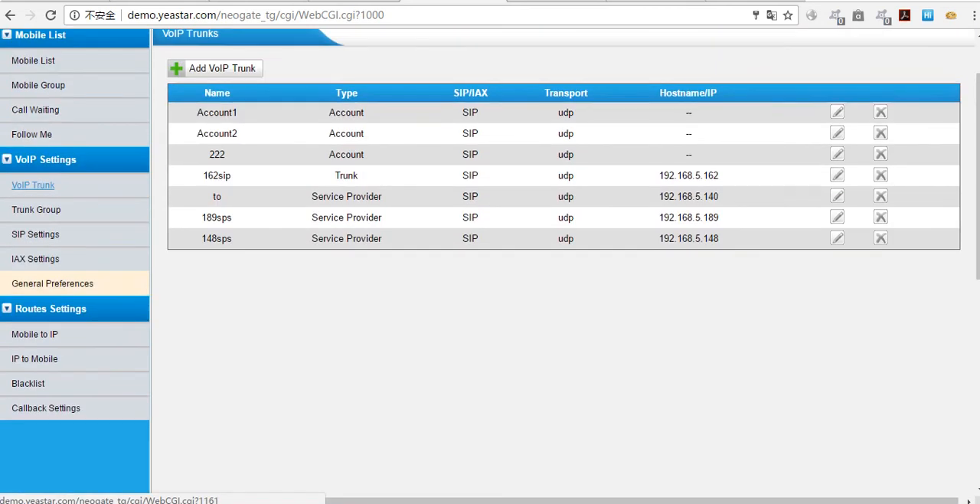
left_click(35, 334)
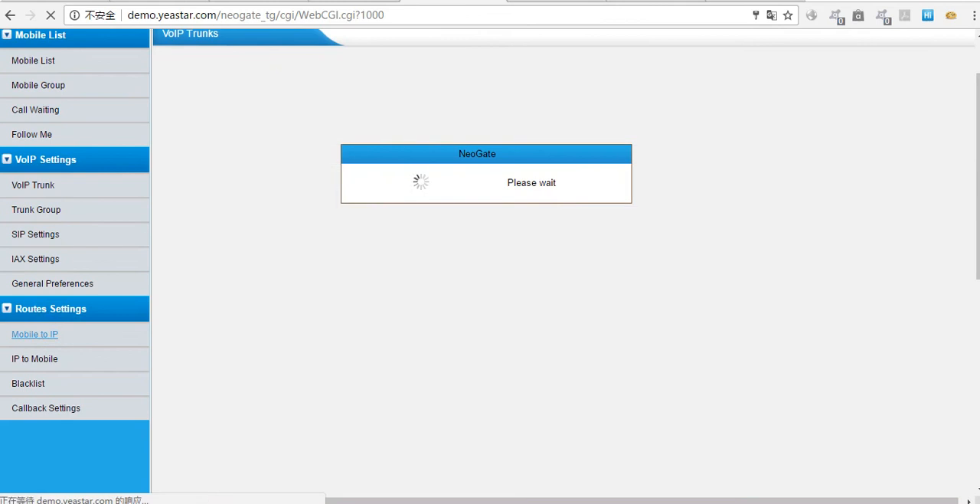
left_click(246, 138)
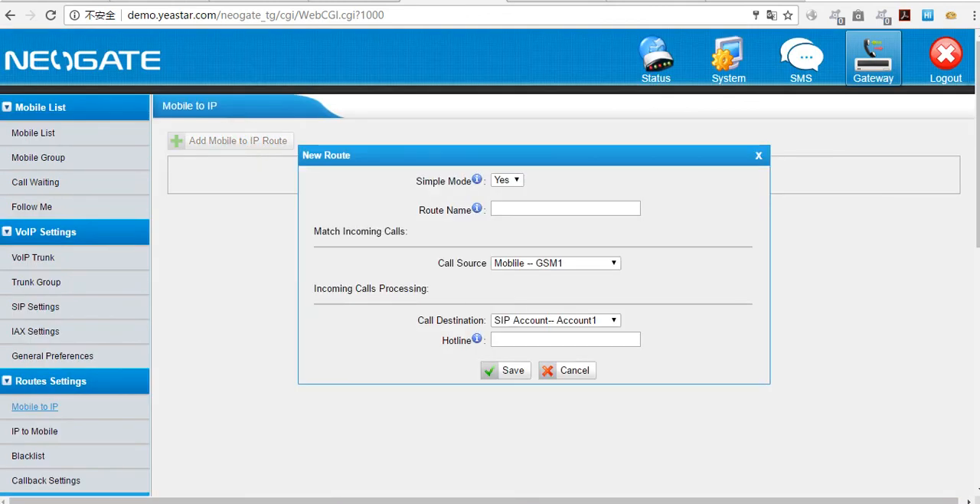
left_click(509, 180)
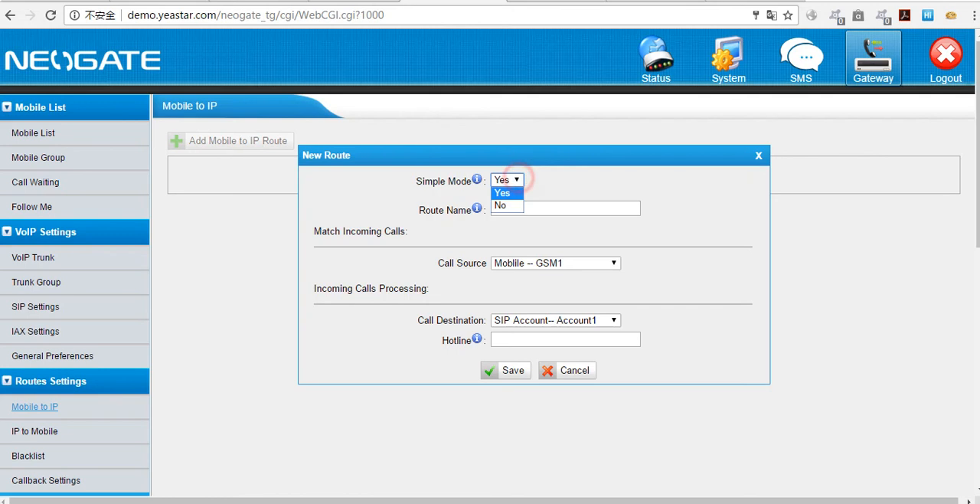
left_click(512, 192)
left_click(515, 202)
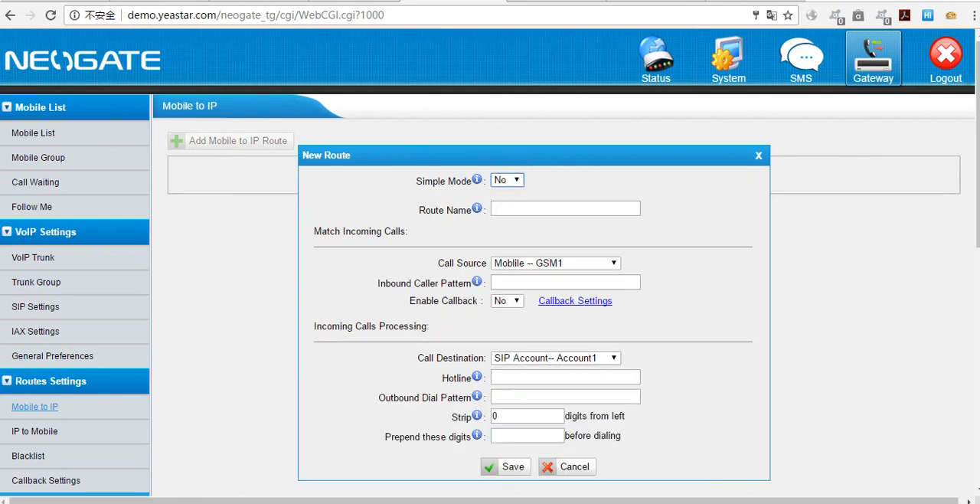
scroll(516, 203, "down", 1)
left_click(564, 135)
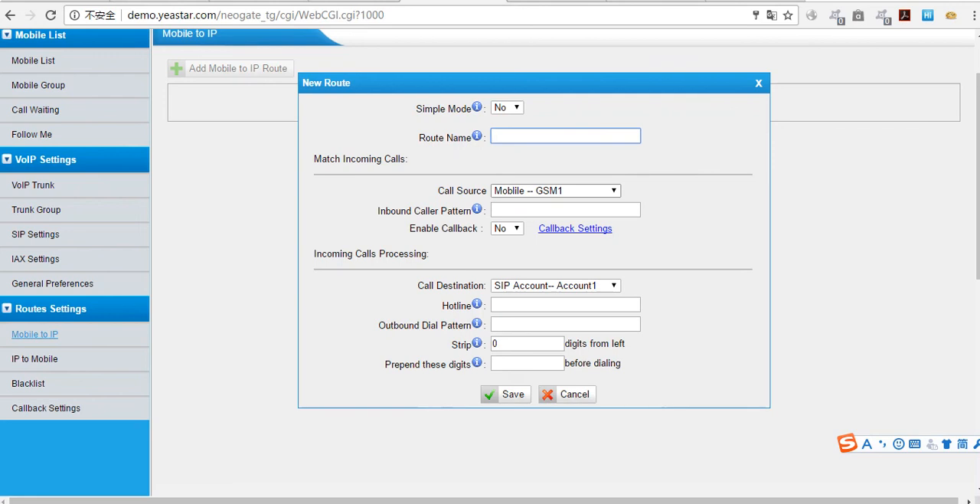
Step: Examine the GSM ports and mobile group available as Call Source for the Mobile to IP route, without changing the selection
left_click(543, 188)
key("Down")
key("Down")
key("Down")
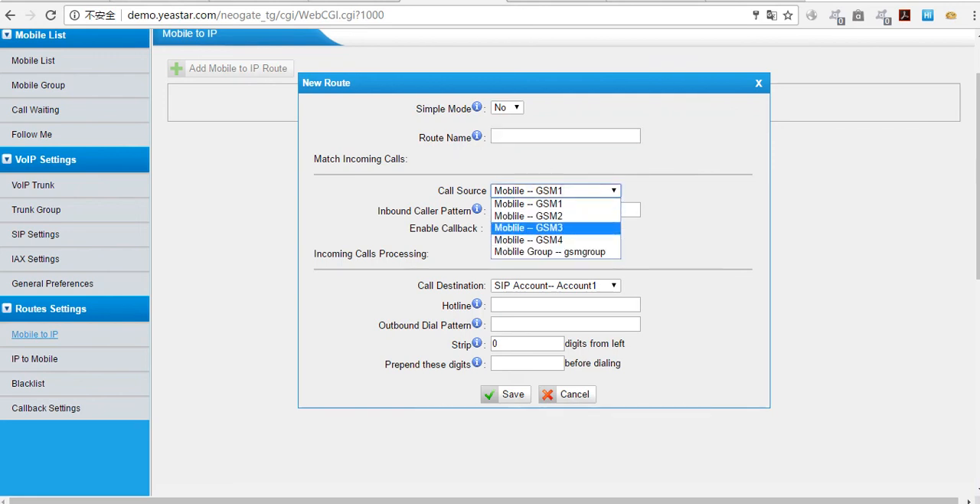
key("Up")
key("Up")
key("Up")
key("Down")
key("Down")
key("Down")
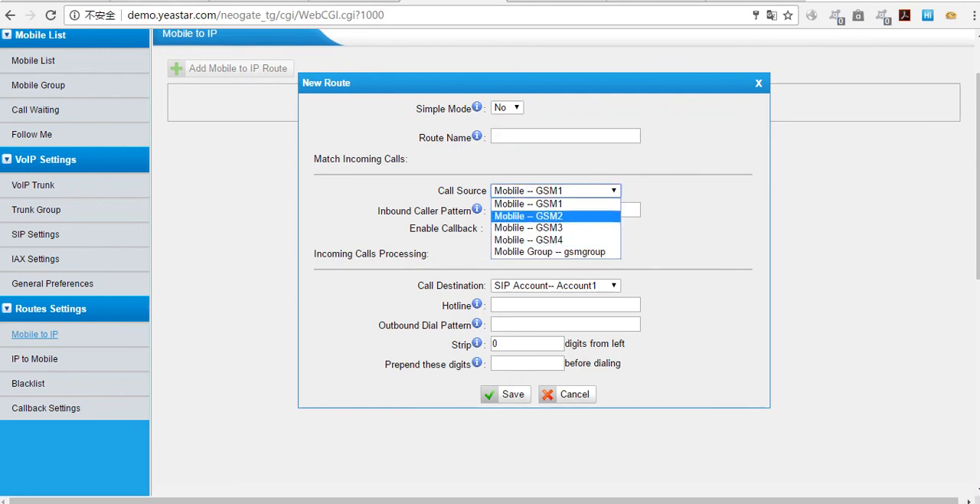
key("Down")
key("Up")
key("Up")
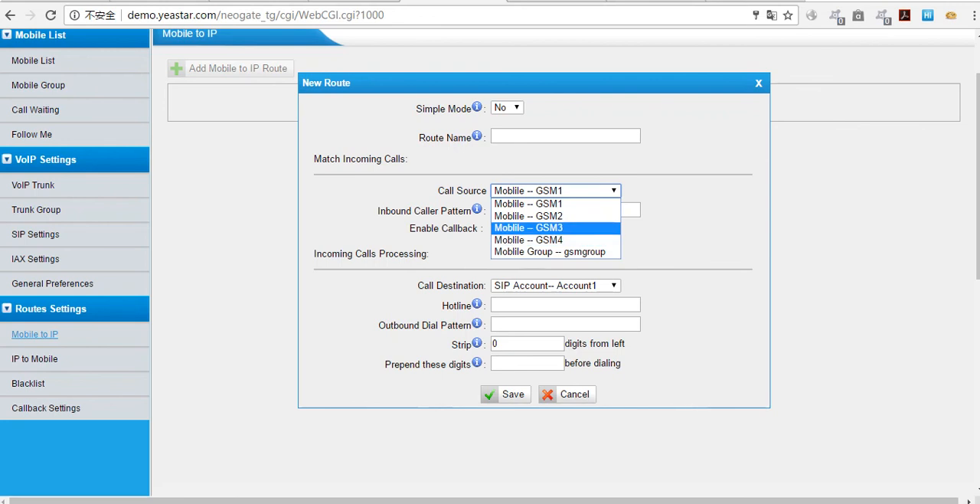
key("Up")
key("Up")
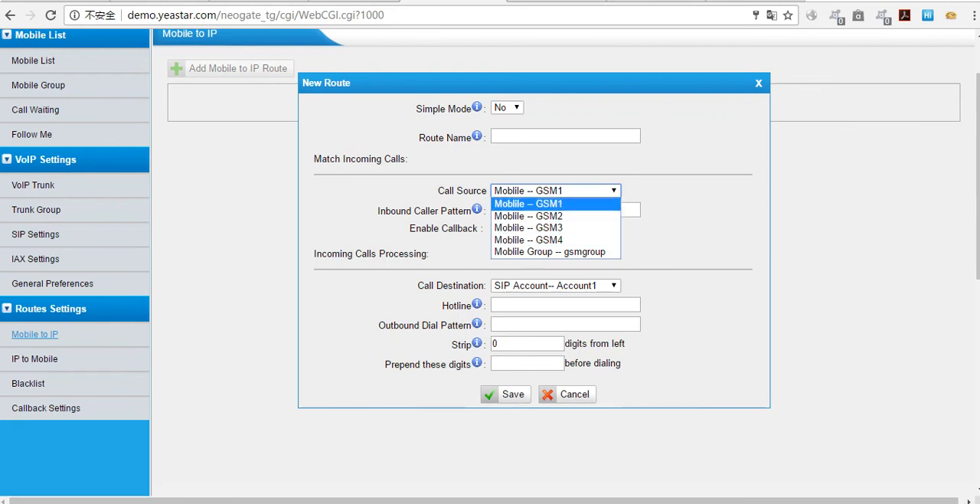
key("Down")
key("Down")
key("Down")
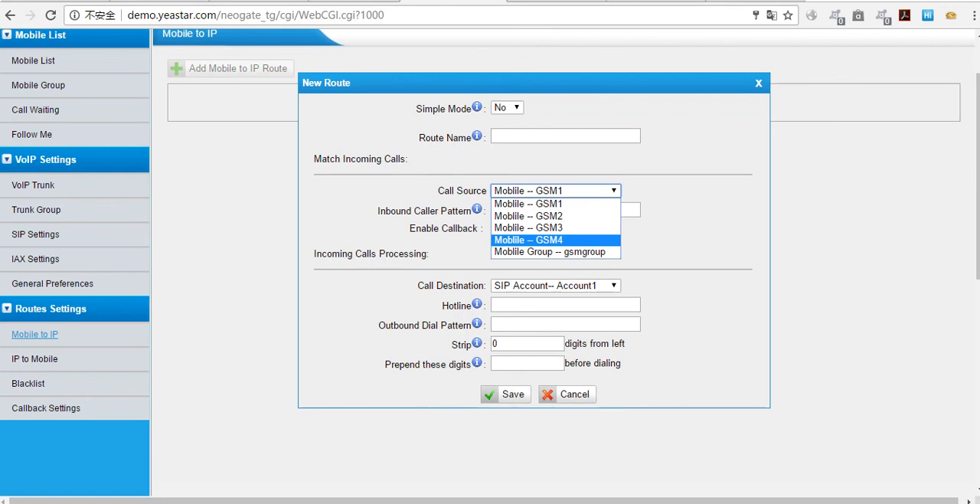
key("Up")
key("Up")
key("Escape")
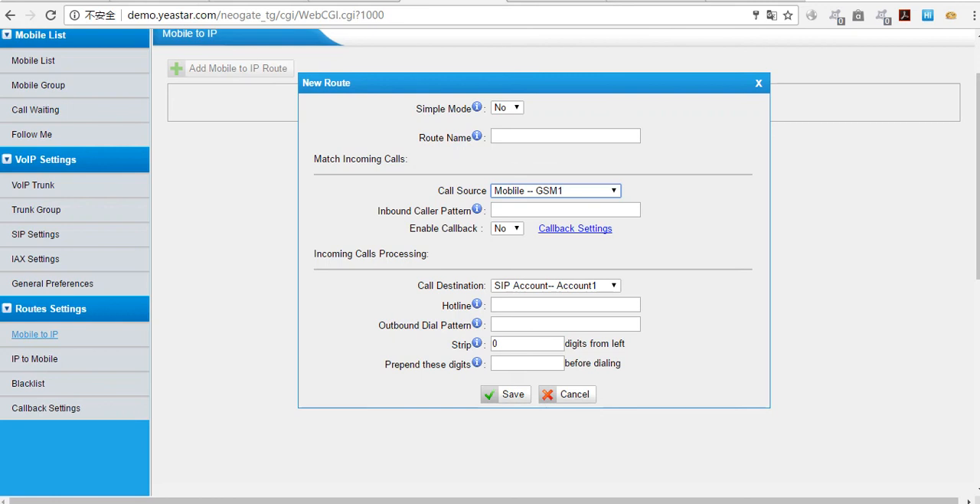
Step: Try SIP Trunk -- 162sip as the Mobile to IP route's Call Destination, and close the route without saving
left_click(540, 209)
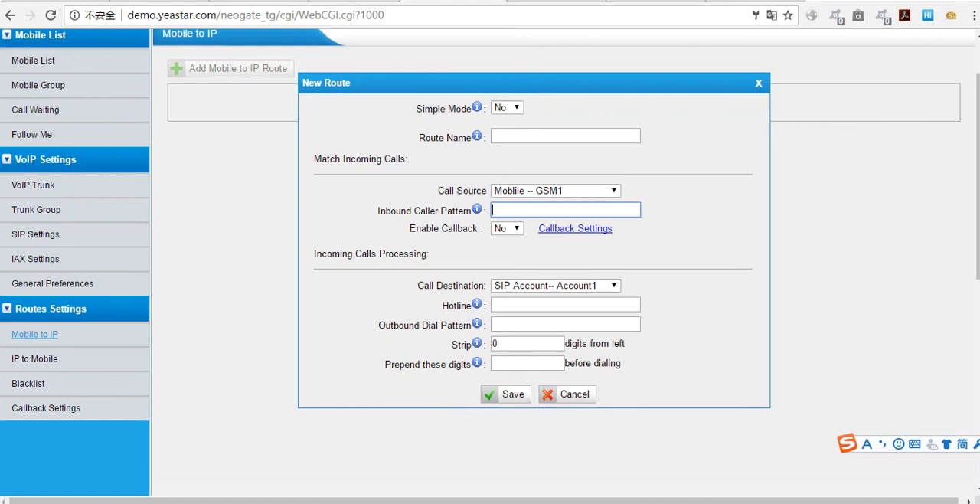
left_click(572, 285)
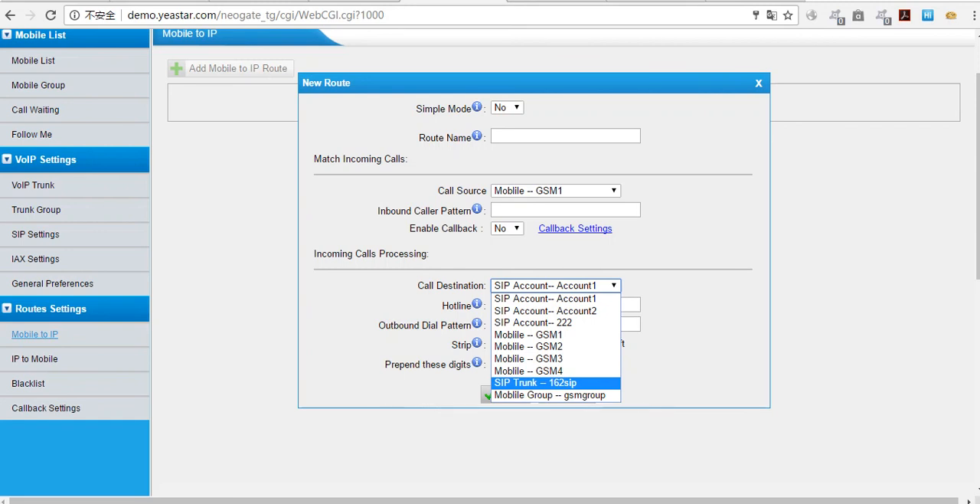
left_click(565, 382)
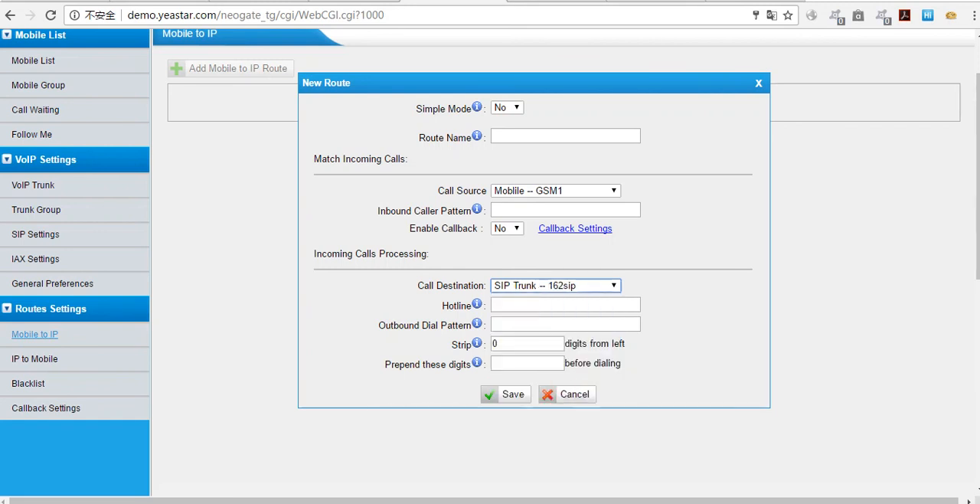
mouse_move(477, 304)
left_click(758, 83)
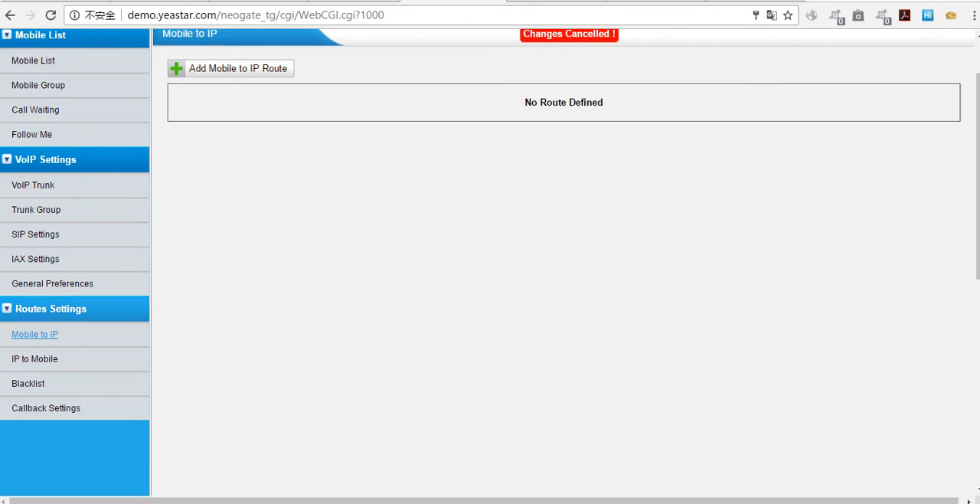
Step: Start a new IP to Mobile route with Simple Mode set to No
left_click(34, 359)
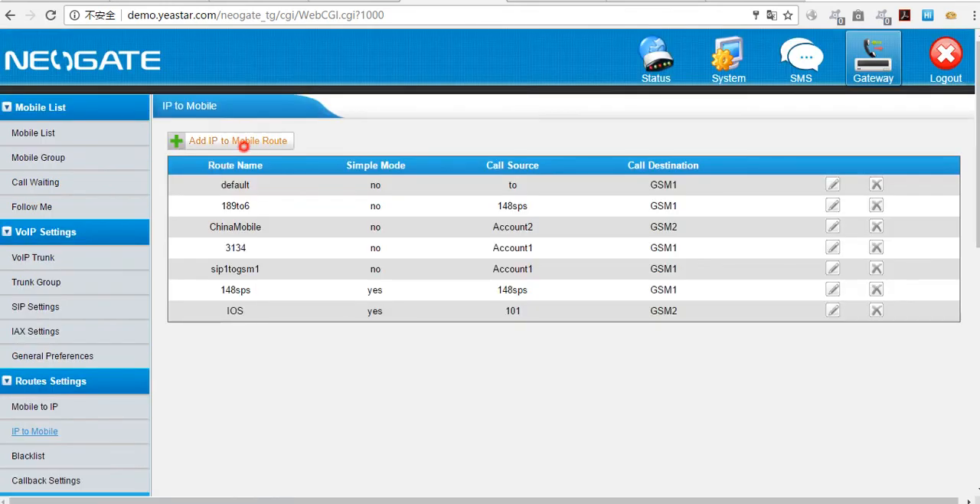
left_click(242, 143)
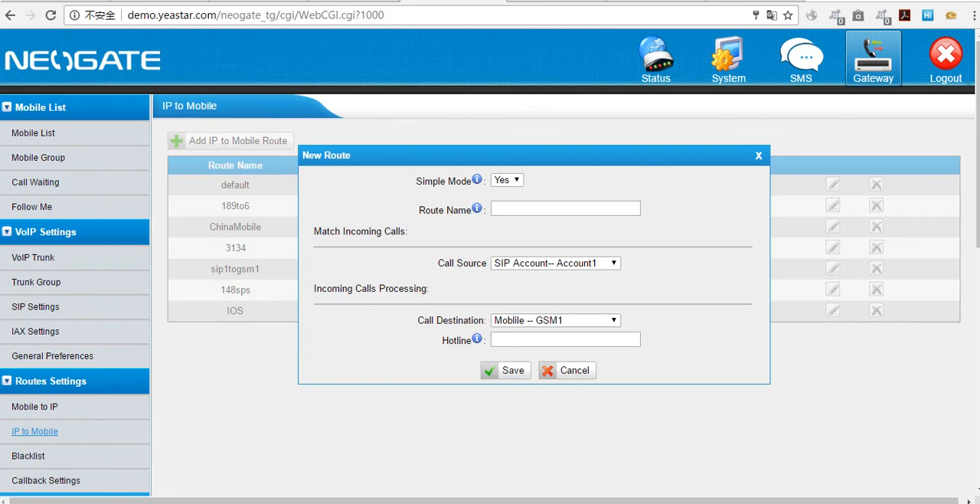
left_click(513, 179)
left_click(514, 202)
scroll(544, 197, "down", 1)
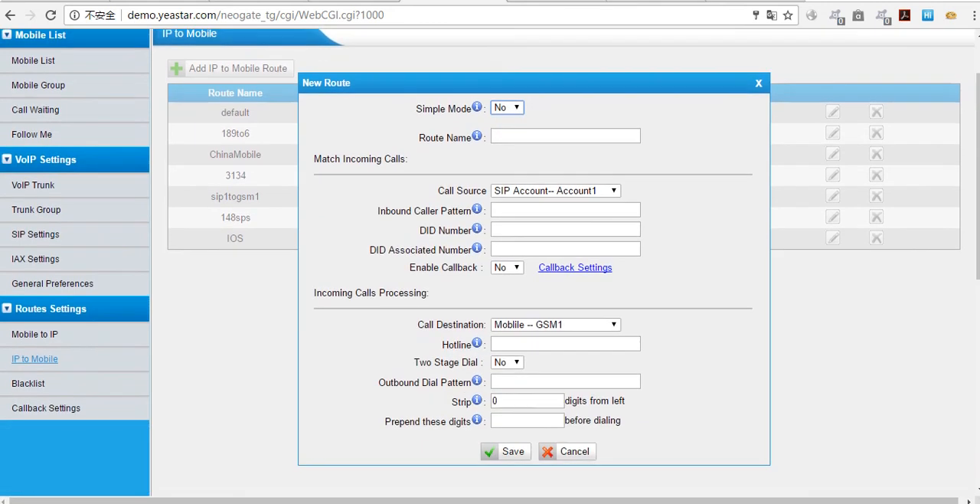
Step: Set the IP to Mobile route's Call Source to SIP Trunk -- 162sip and its Call Destination to mobile port GSM2
left_click(571, 193)
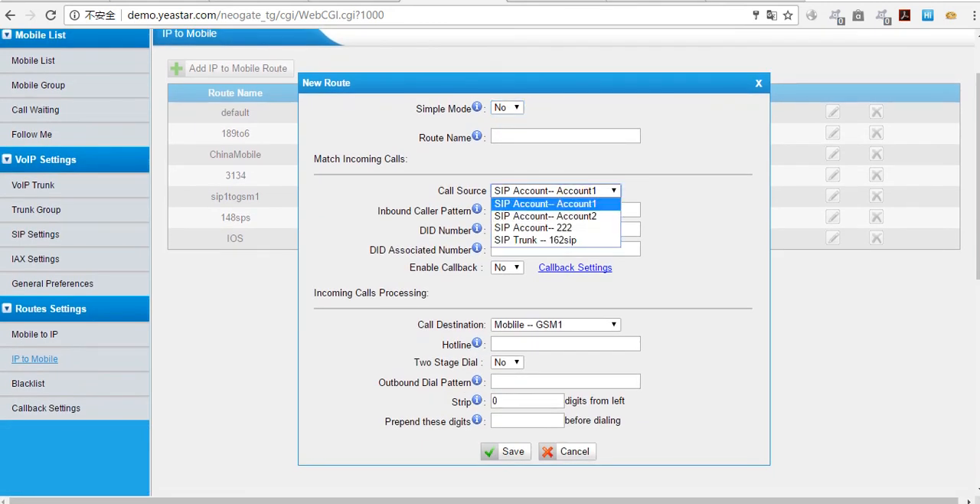
left_click(555, 239)
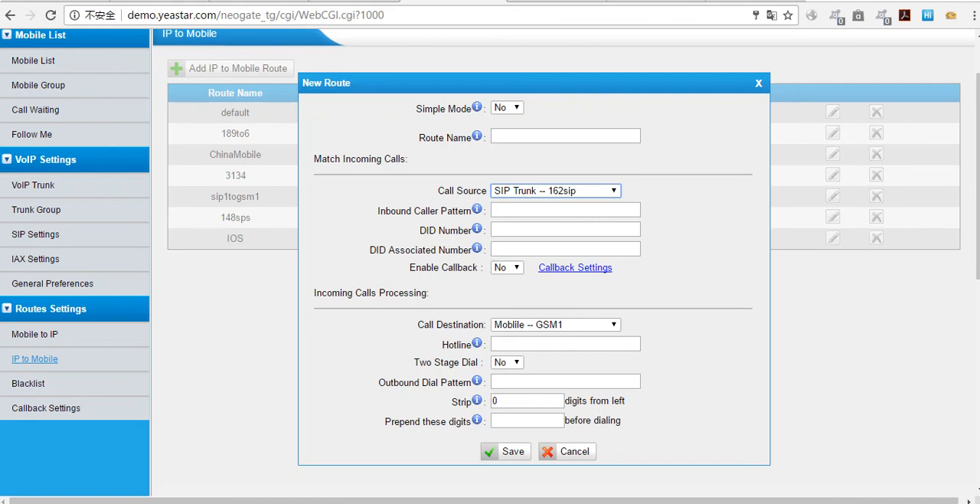
left_click(567, 324)
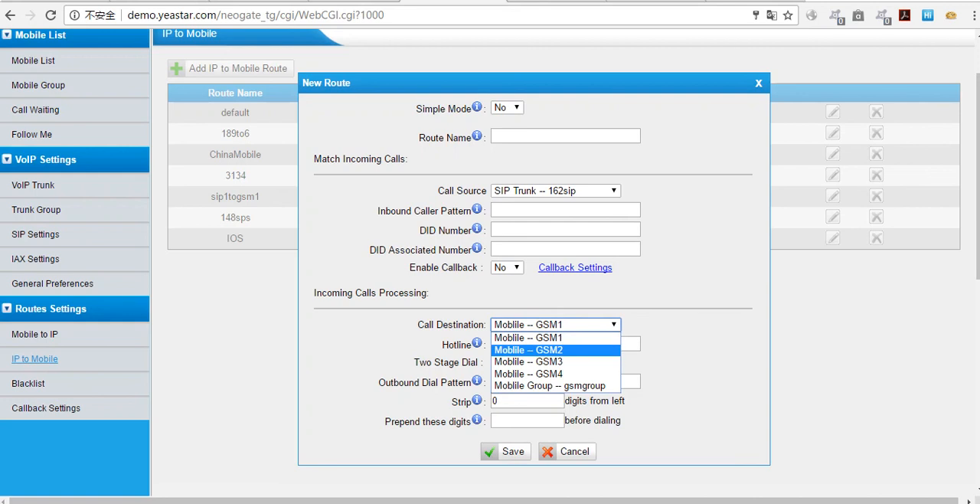
left_click(547, 350)
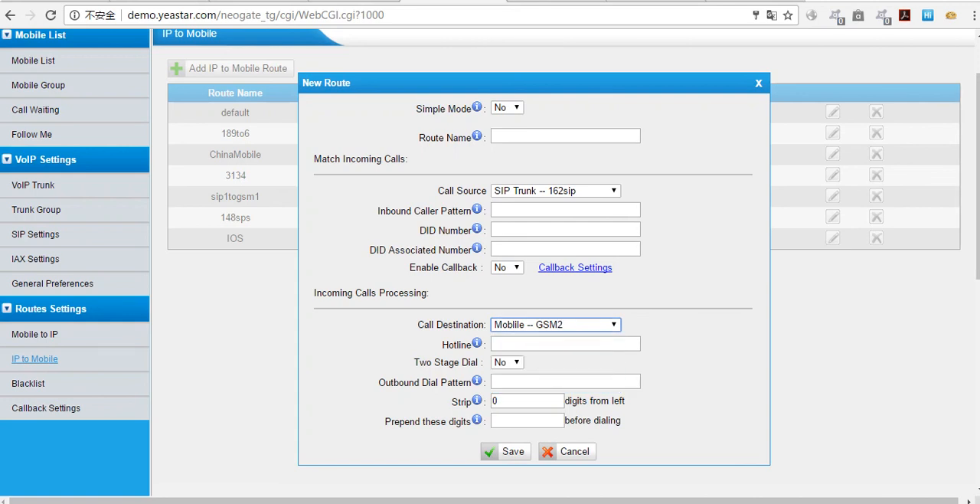
Step: Close the new IP to Mobile route without saving it
left_click(523, 383)
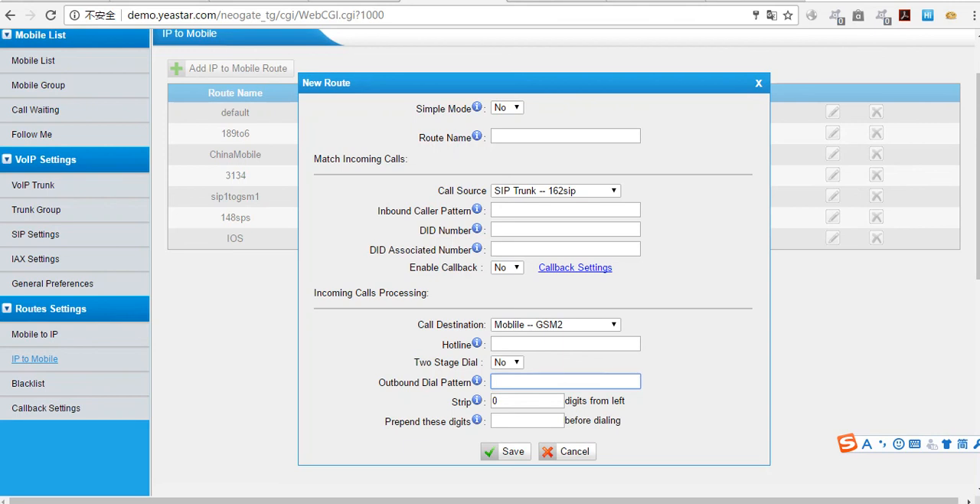
left_click(759, 82)
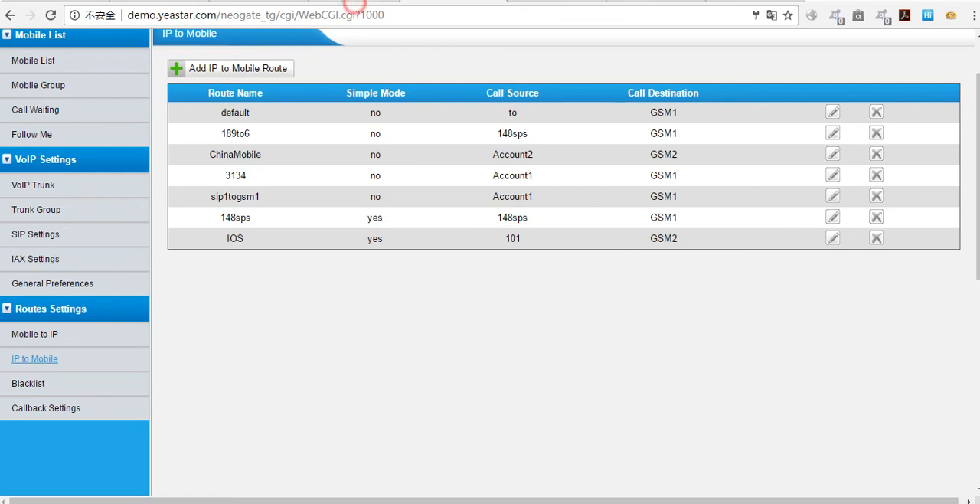
Step: Switch to the Yeastar S100 web interface, log in as admin with the account password, and dismiss the password change dialog
left_click(349, 1)
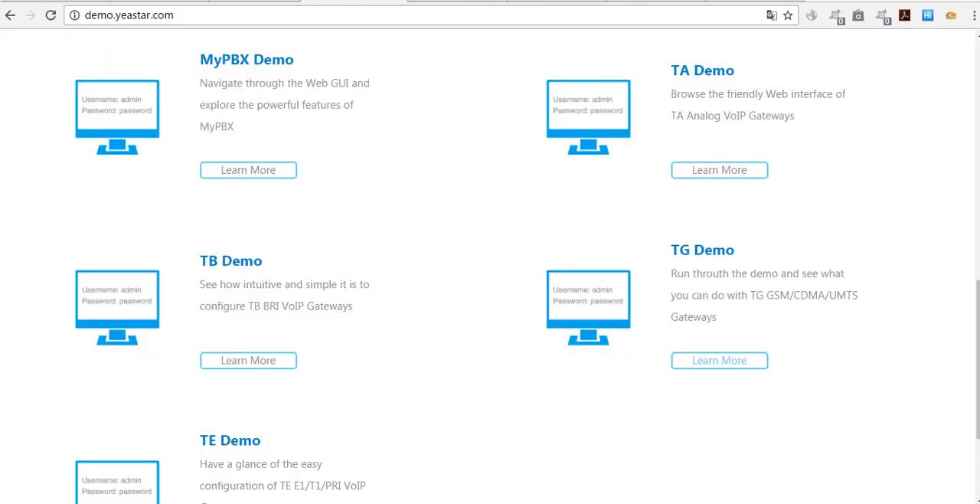
scroll(490, 268, "down", 1)
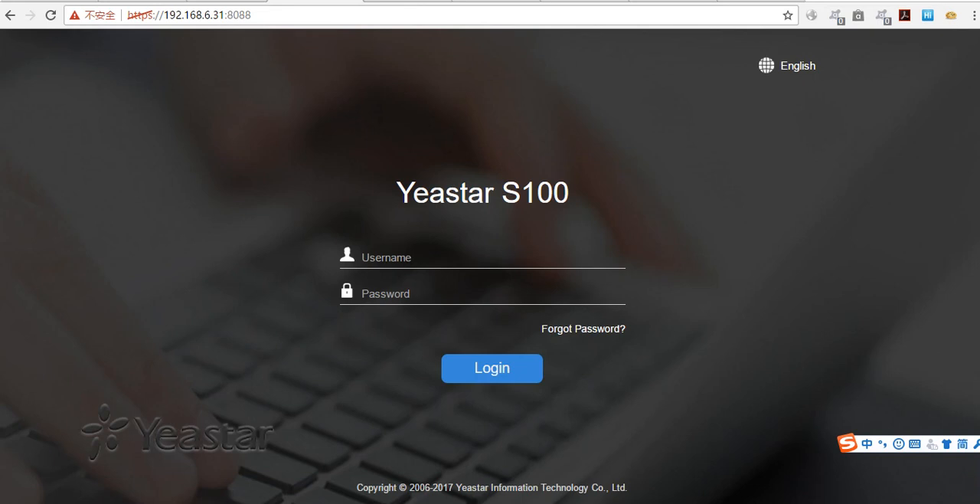
left_click(426, 258)
key("shift")
type("admin")
key("Tab")
type("p")
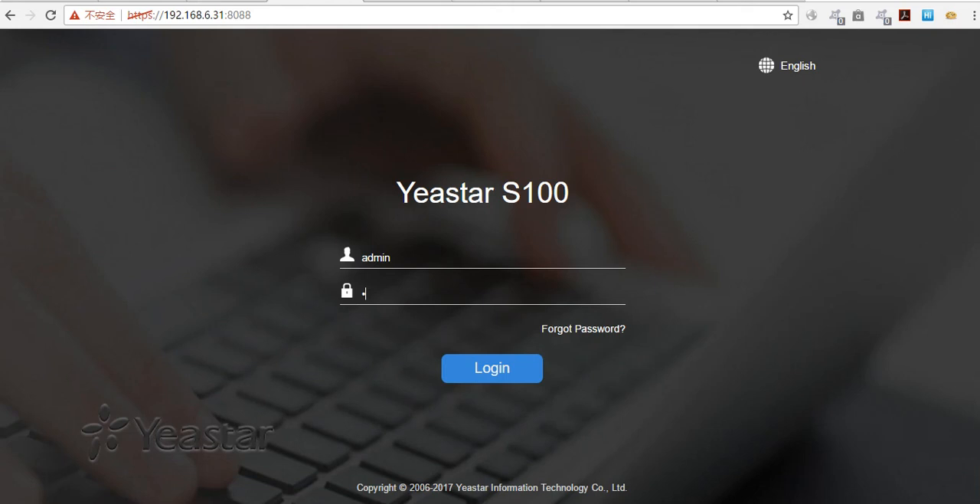
type("assword")
key("Return")
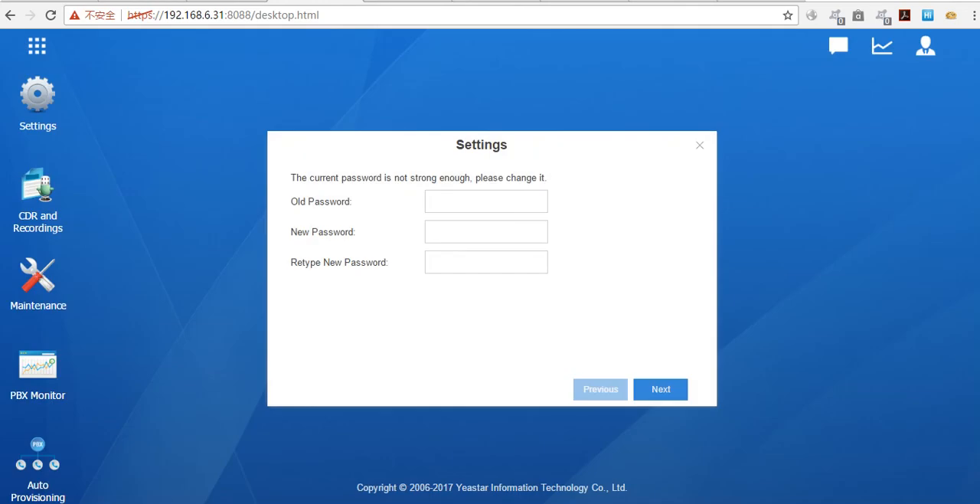
left_click(699, 145)
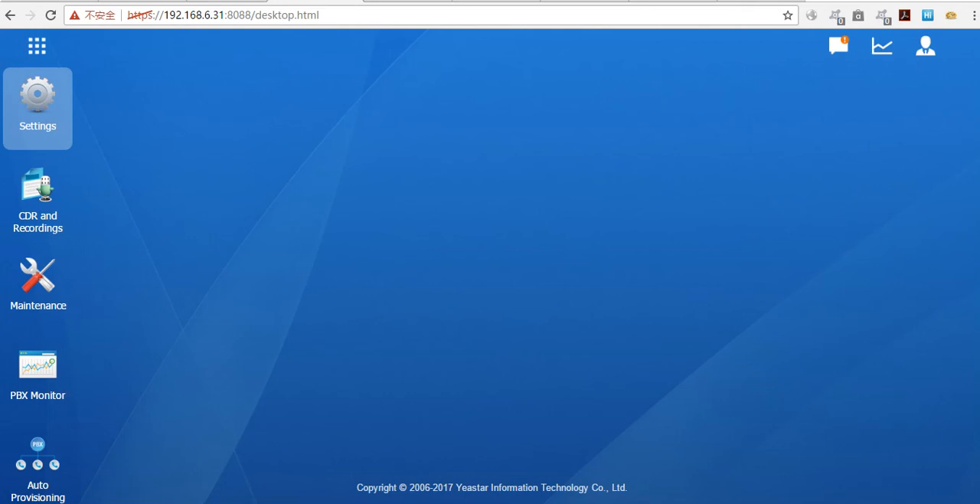
Step: Open the outbound routes in the PBX's call control settings
left_click(37, 103)
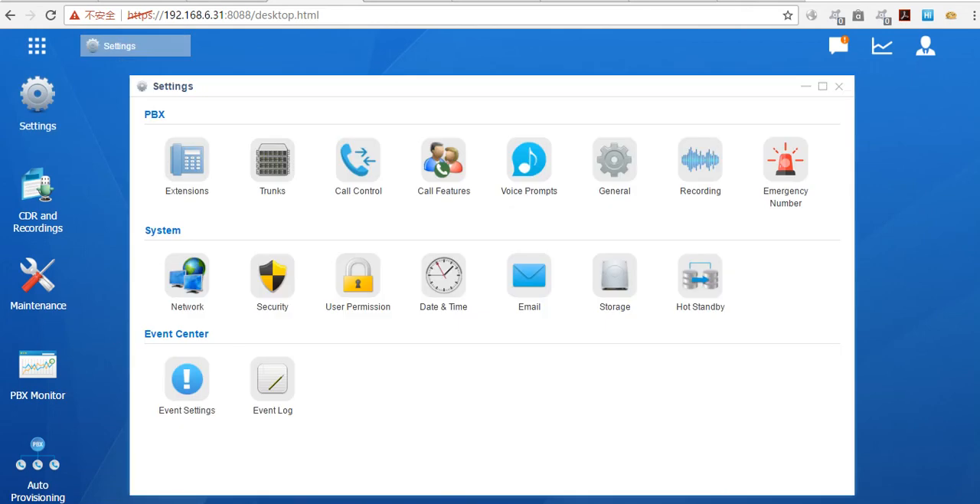
left_click(358, 161)
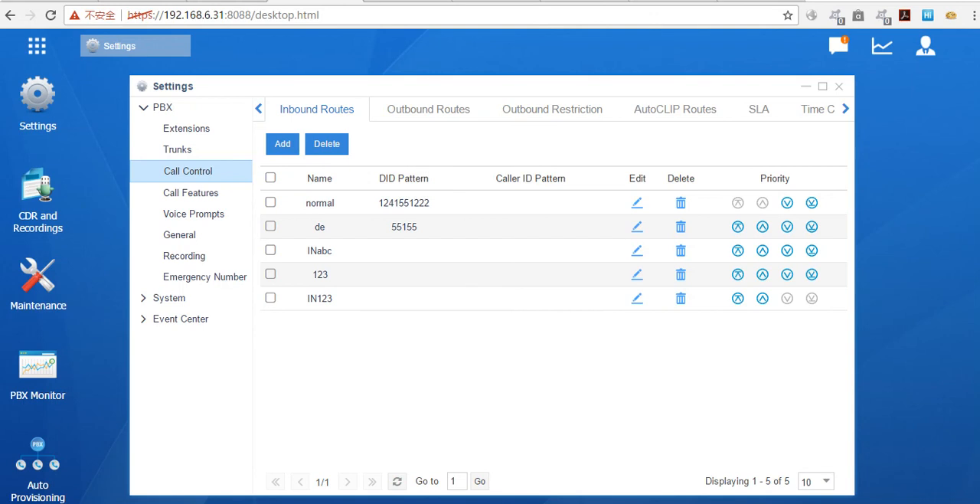
left_click(402, 109)
Step: Start a new outbound route and name it TA410
left_click(282, 144)
left_click(387, 148)
key("Caps_Lock")
type("TA410")
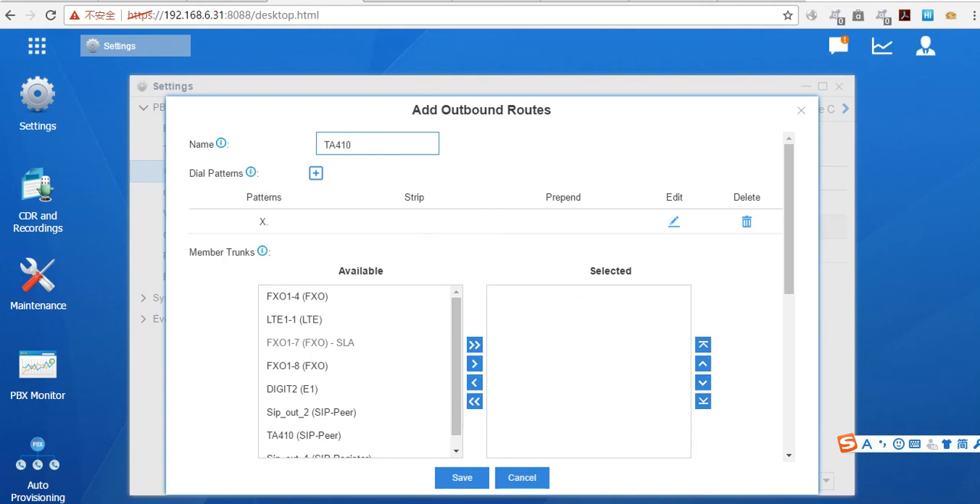
Step: Add the TA410 (SIP-Peer) trunk to the outbound route's selected member trunks
scroll(354, 398, "down", 1)
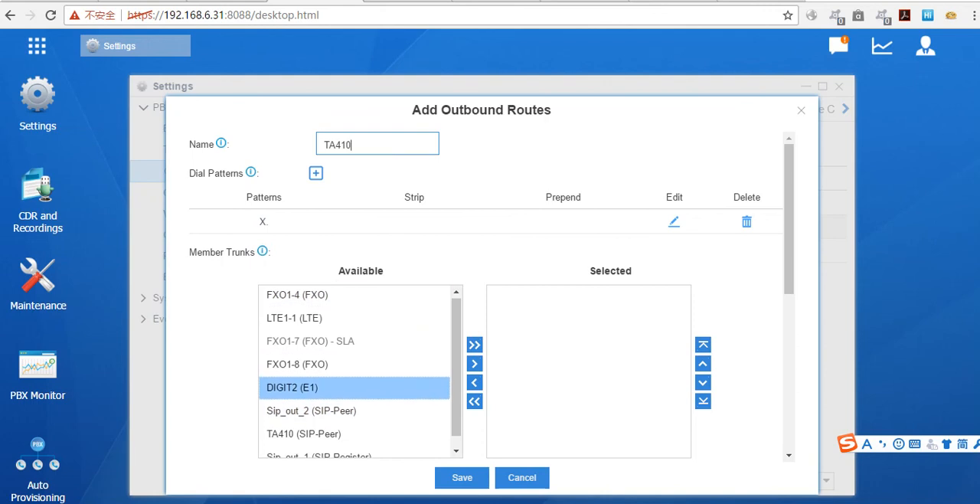
scroll(348, 382, "down", 1)
left_click(348, 349)
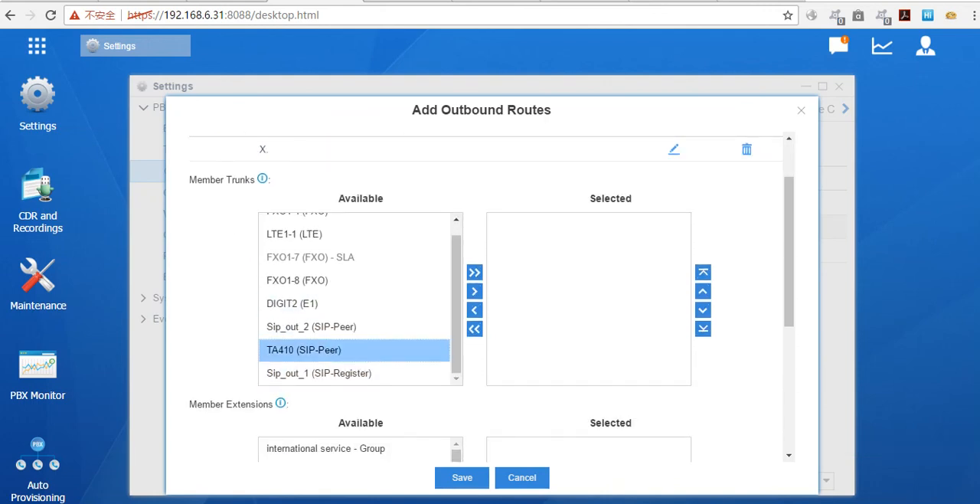
left_click(474, 291)
scroll(491, 312, "up", 1)
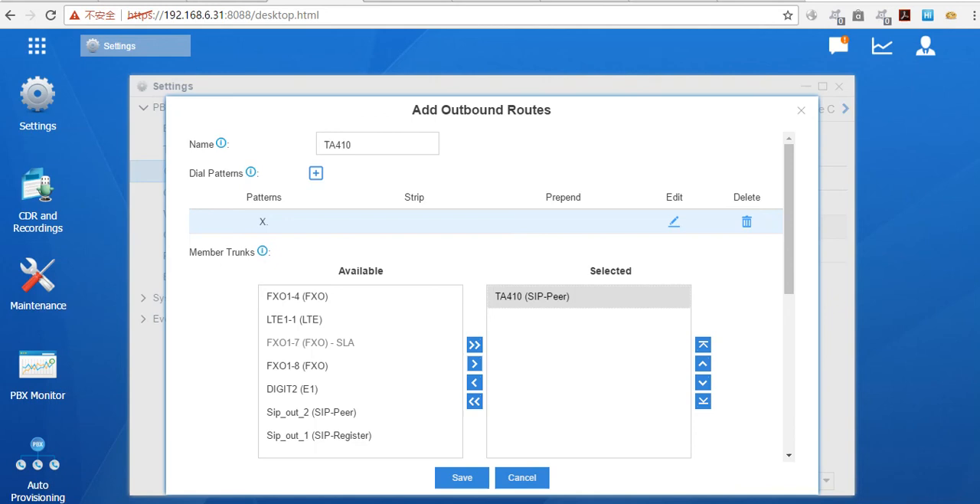
Step: Add all available extensions and extension groups to the outbound route's selected member extensions
scroll(490, 306, "down", 1)
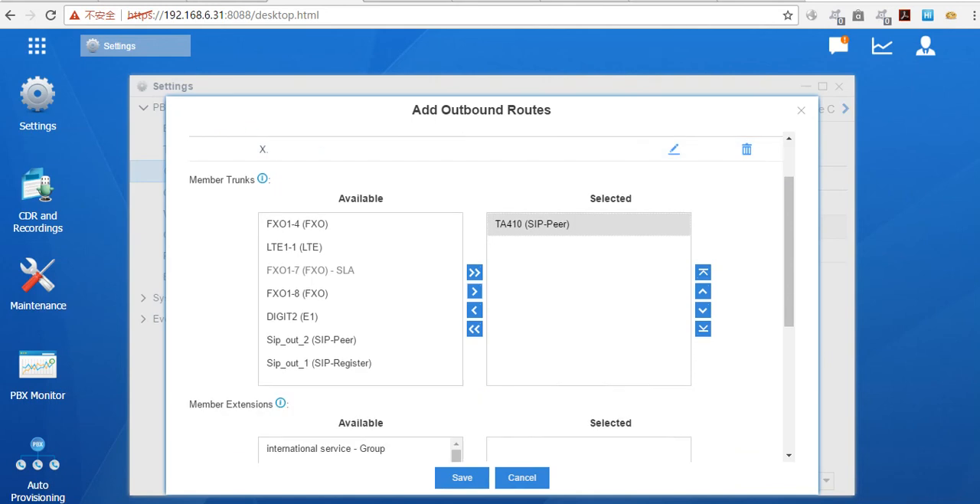
scroll(490, 307, "down", 2)
scroll(490, 307, "down", 2)
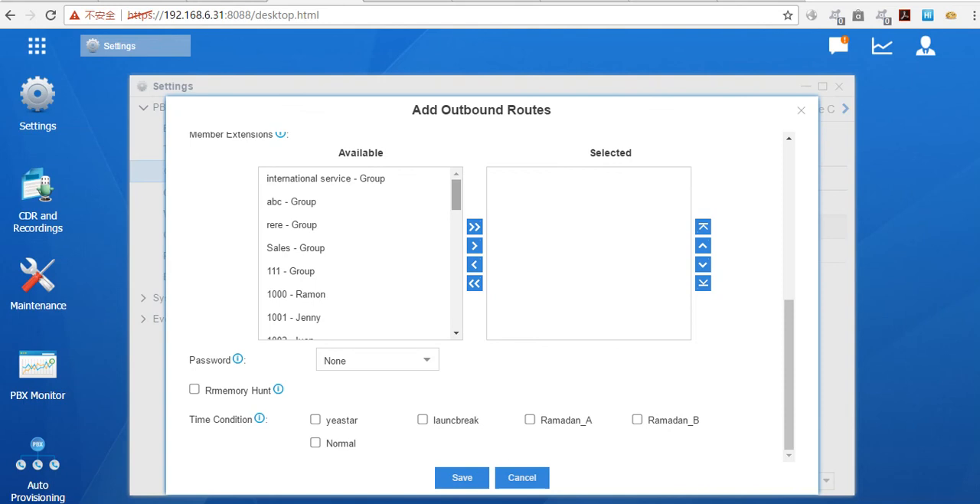
left_click(474, 227)
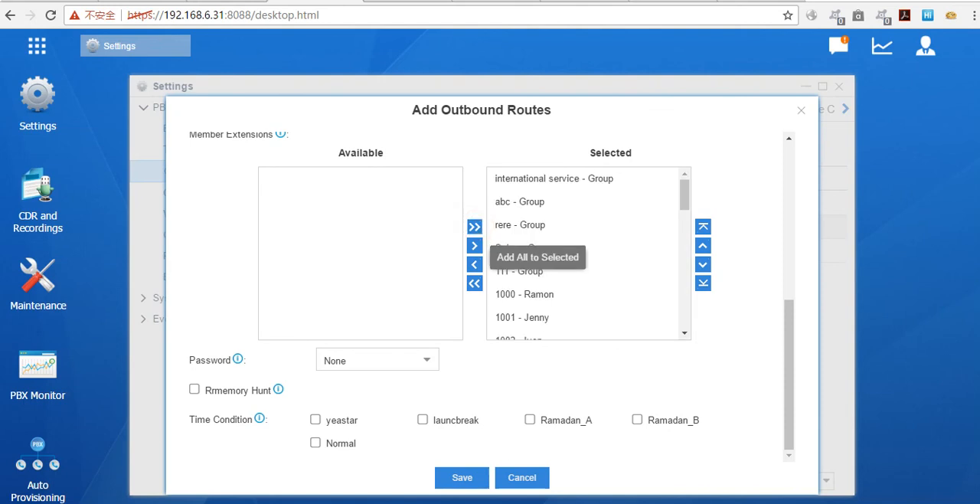
Step: Review the outbound route's dial pattern, member trunks, member extensions and time conditions, and close the route without saving
scroll(475, 227, "up", 3)
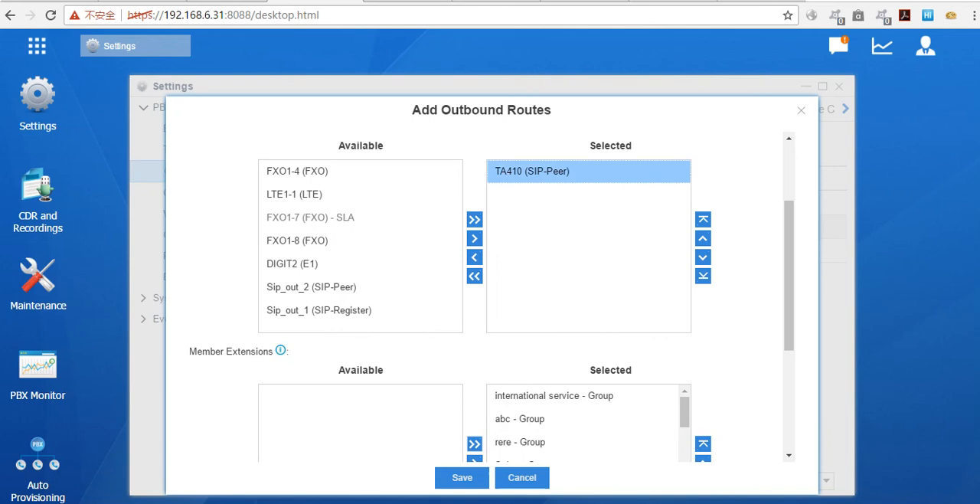
scroll(582, 340, "down", 5)
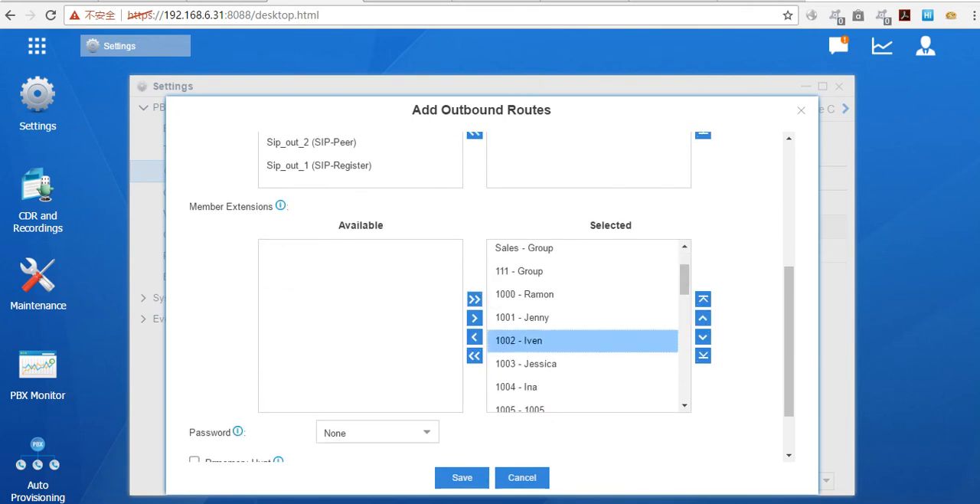
scroll(582, 325, "down", 3)
scroll(581, 326, "down", 3)
scroll(581, 325, "up", 10)
scroll(582, 306, "up", 2)
scroll(582, 306, "down", 6)
scroll(582, 306, "down", 1)
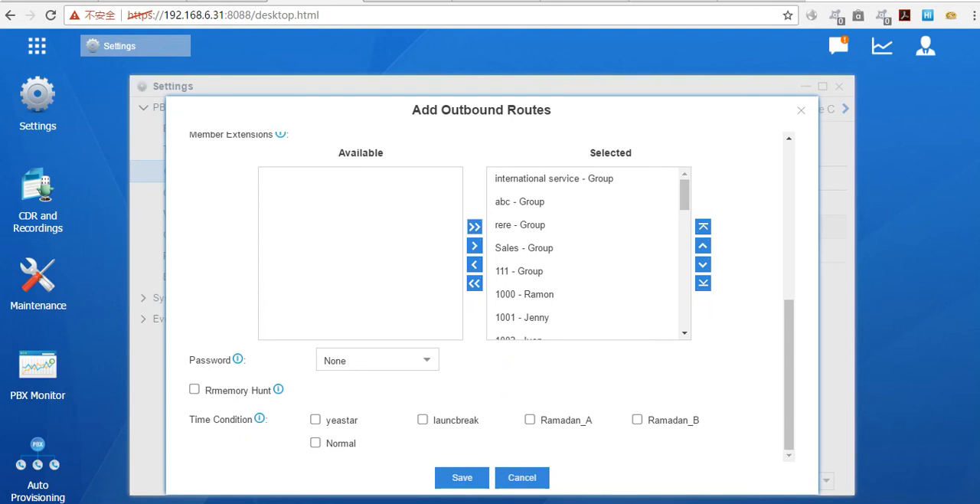
scroll(490, 299, "up", 6)
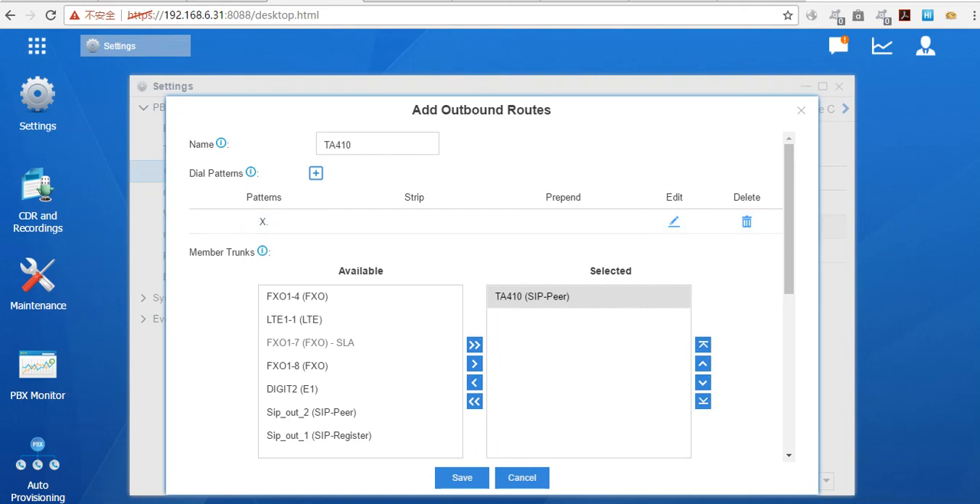
left_click(802, 110)
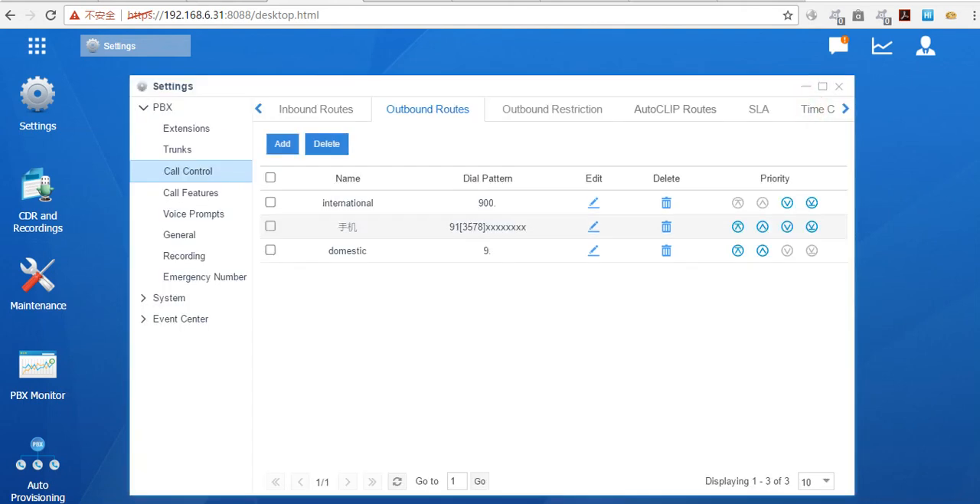
Step: Start a new inbound route and name it ta410
left_click(299, 107)
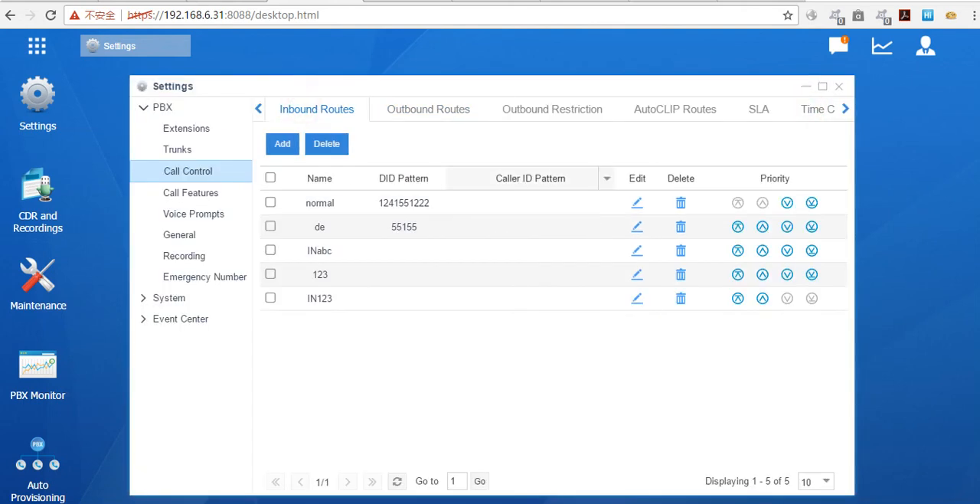
left_click(283, 143)
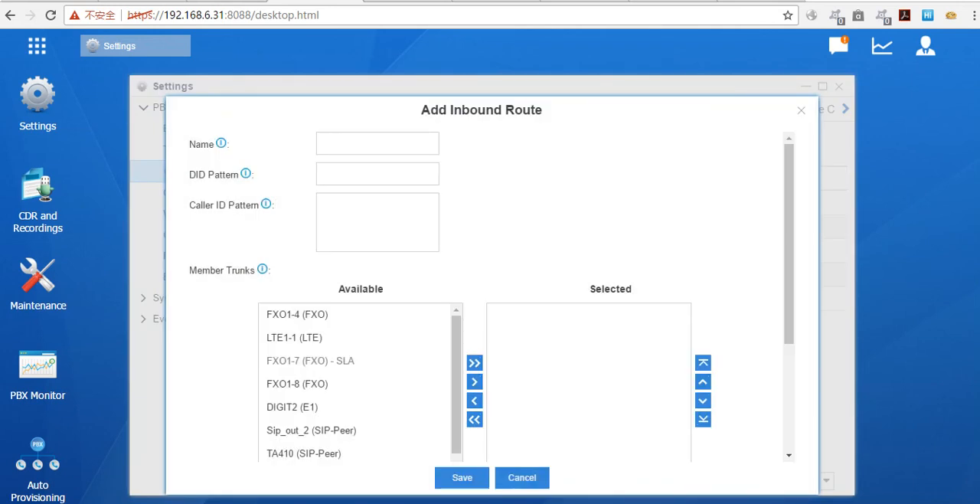
left_click(357, 173)
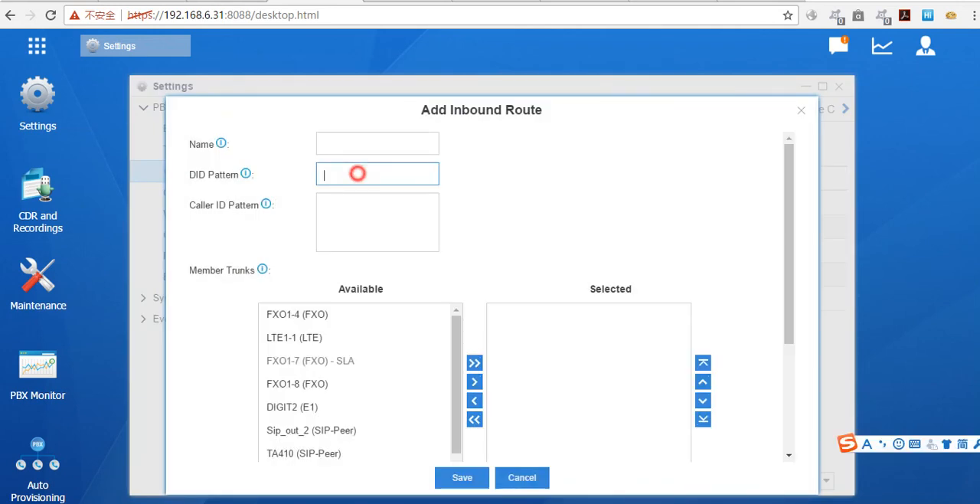
left_click(363, 143)
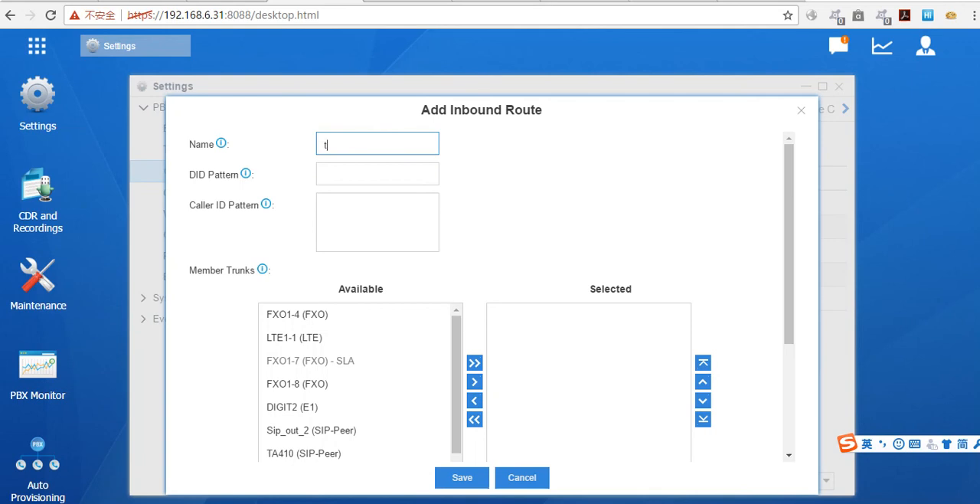
type("ta410")
Step: Add the TA410 (SIP-Peer) trunk to the inbound route's selected member trunks
scroll(329, 391, "down", 3)
left_click(329, 371)
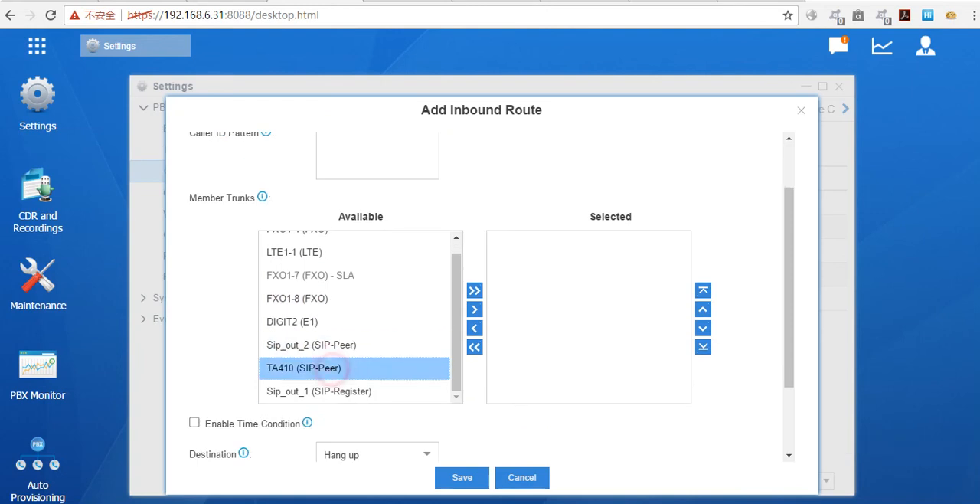
left_click(474, 308)
scroll(474, 308, "up", 2)
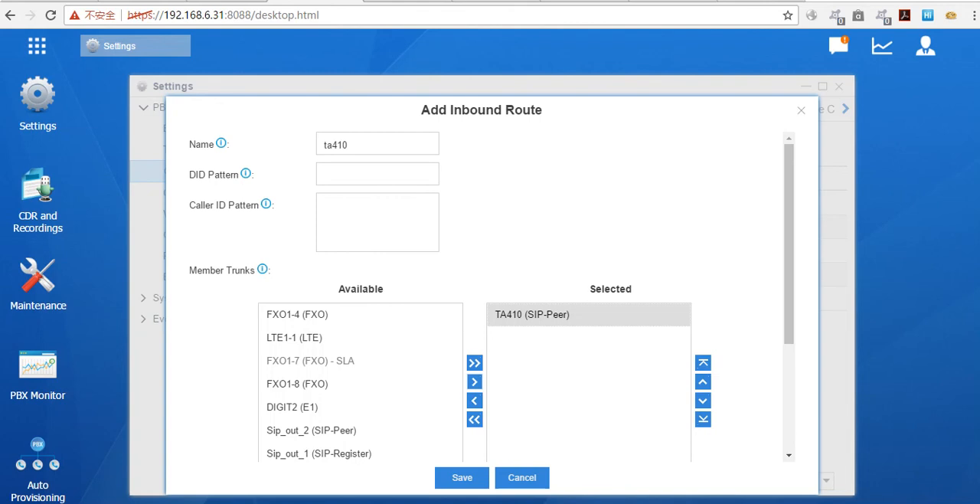
Step: Set the inbound route's destination to the IVR Internationalservice, and close the route without saving
scroll(360, 256, "down", 3)
scroll(360, 256, "up", 3)
scroll(360, 280, "down", 3)
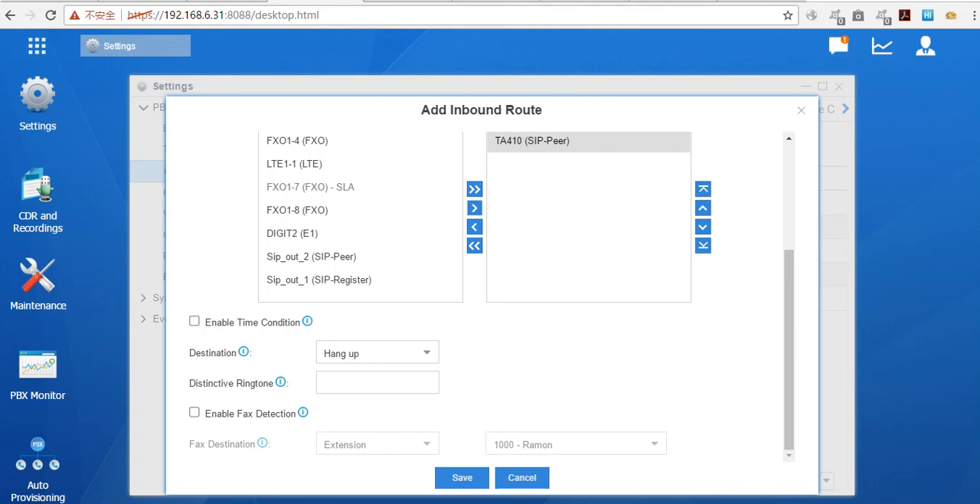
left_click(422, 351)
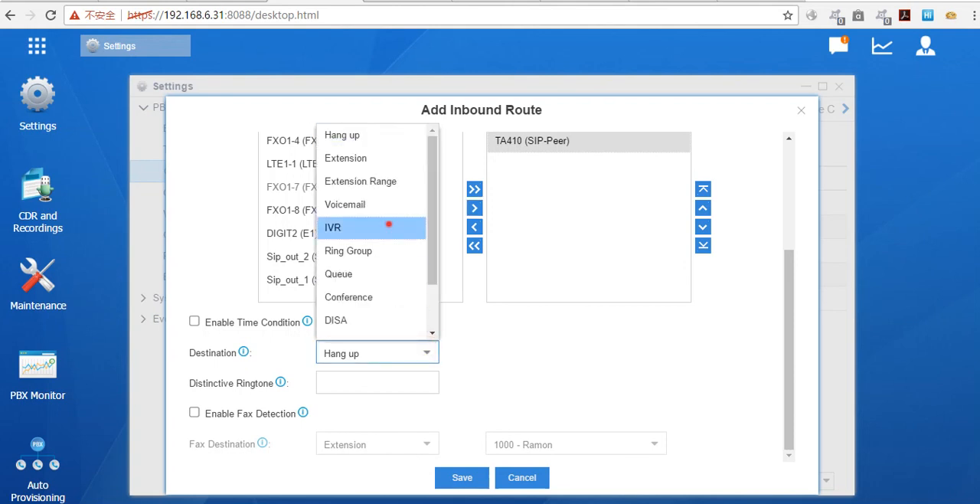
left_click(389, 224)
left_click(654, 351)
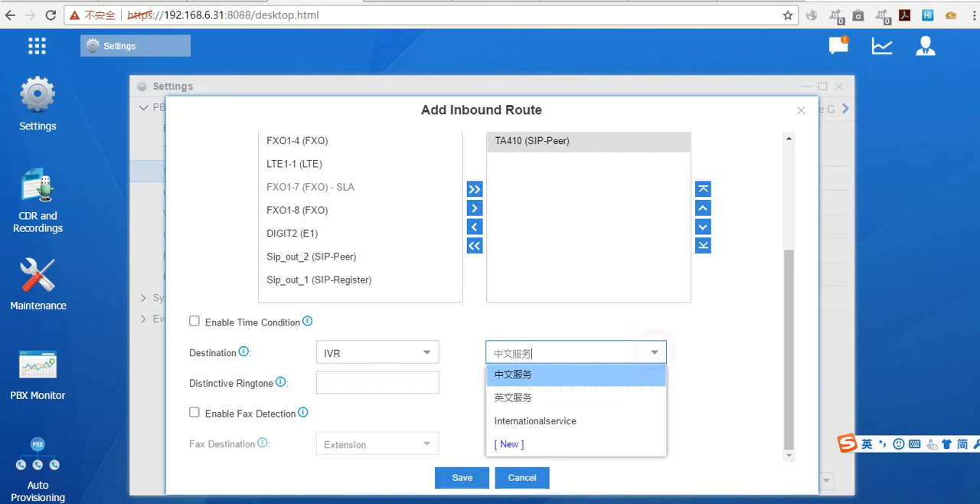
left_click(583, 422)
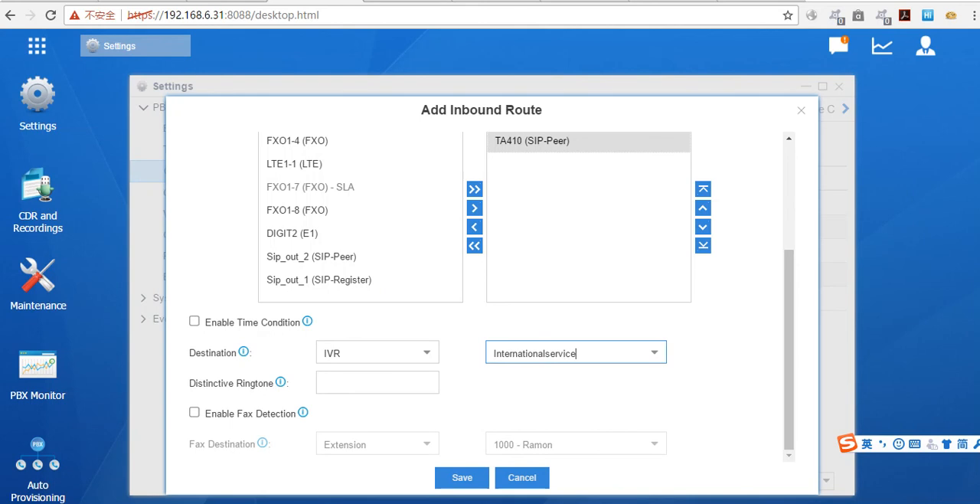
left_click(800, 109)
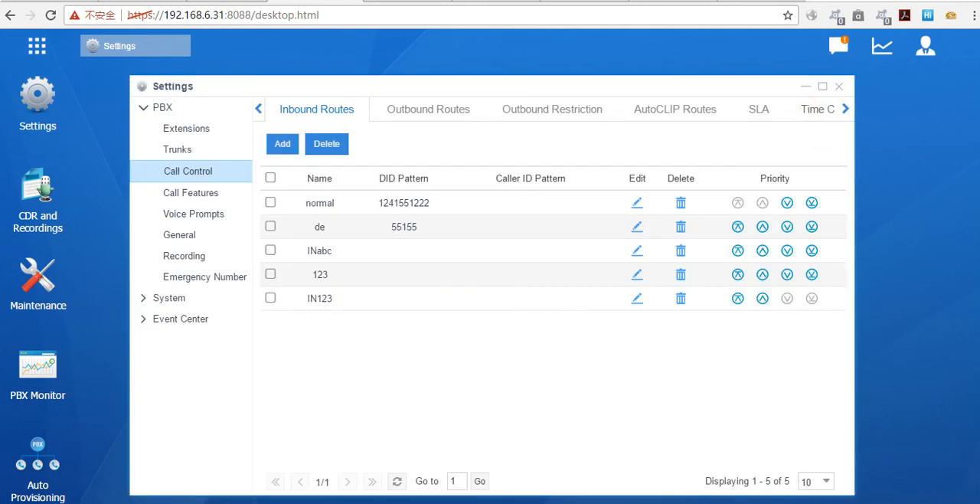